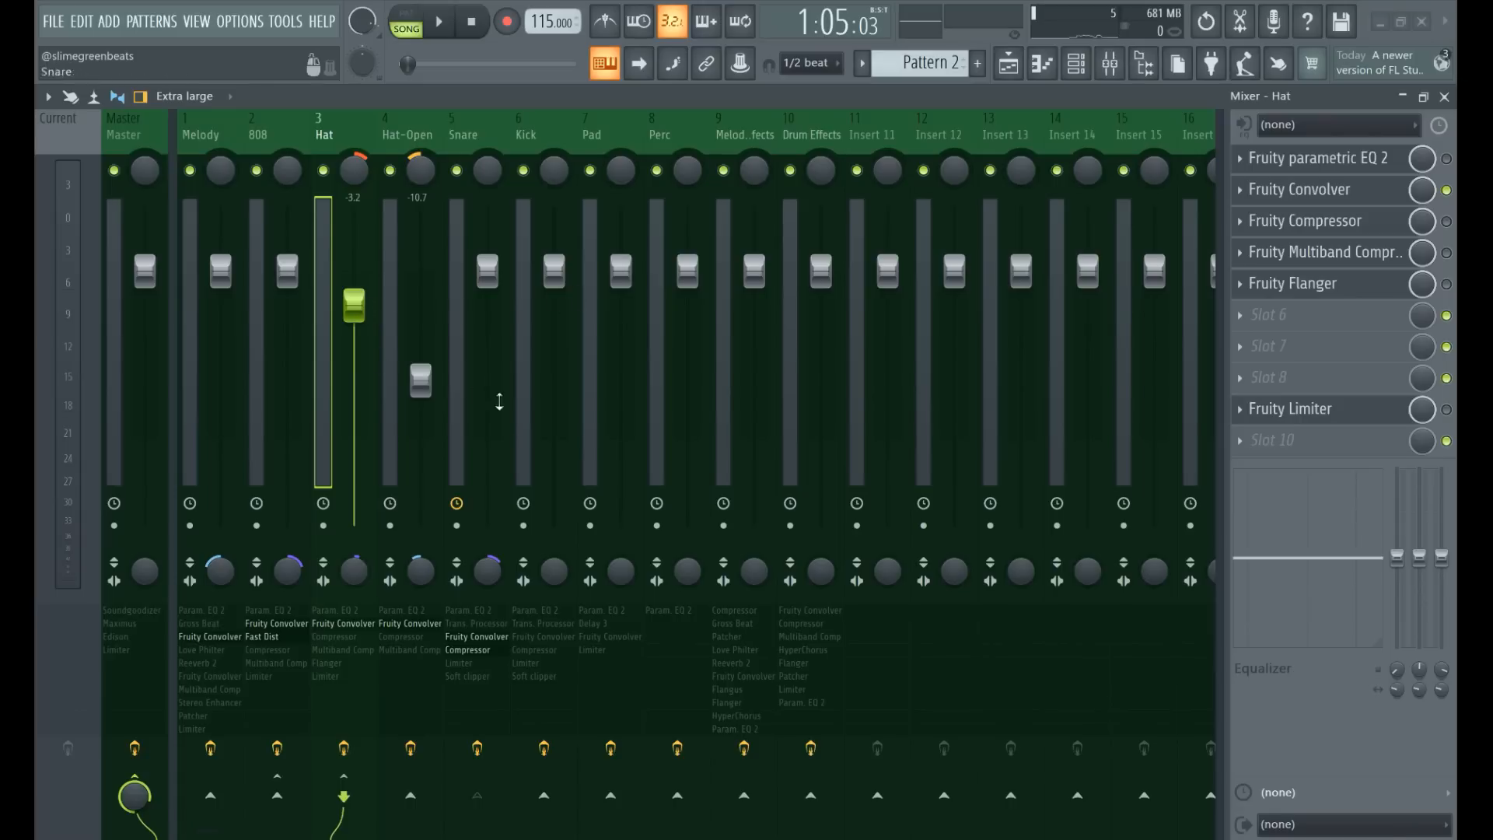
# Open the playlist and play through the six-bar loop of Cold outside, Pattern 1 and Pattern 2.
pyautogui.click(1009, 65)
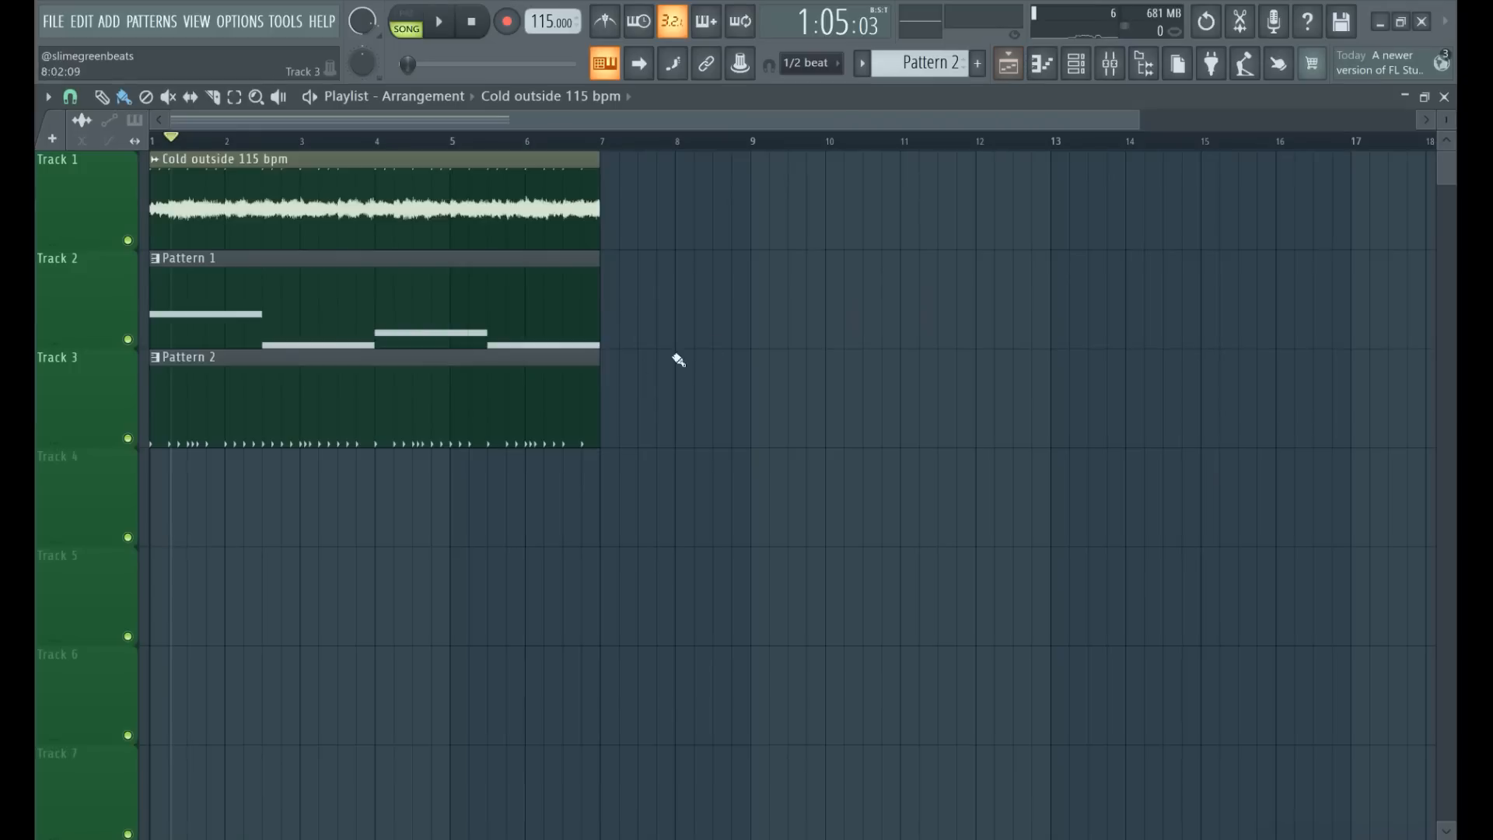
pyautogui.moveTo(1213, 116); pyautogui.dragTo(1455, 147)
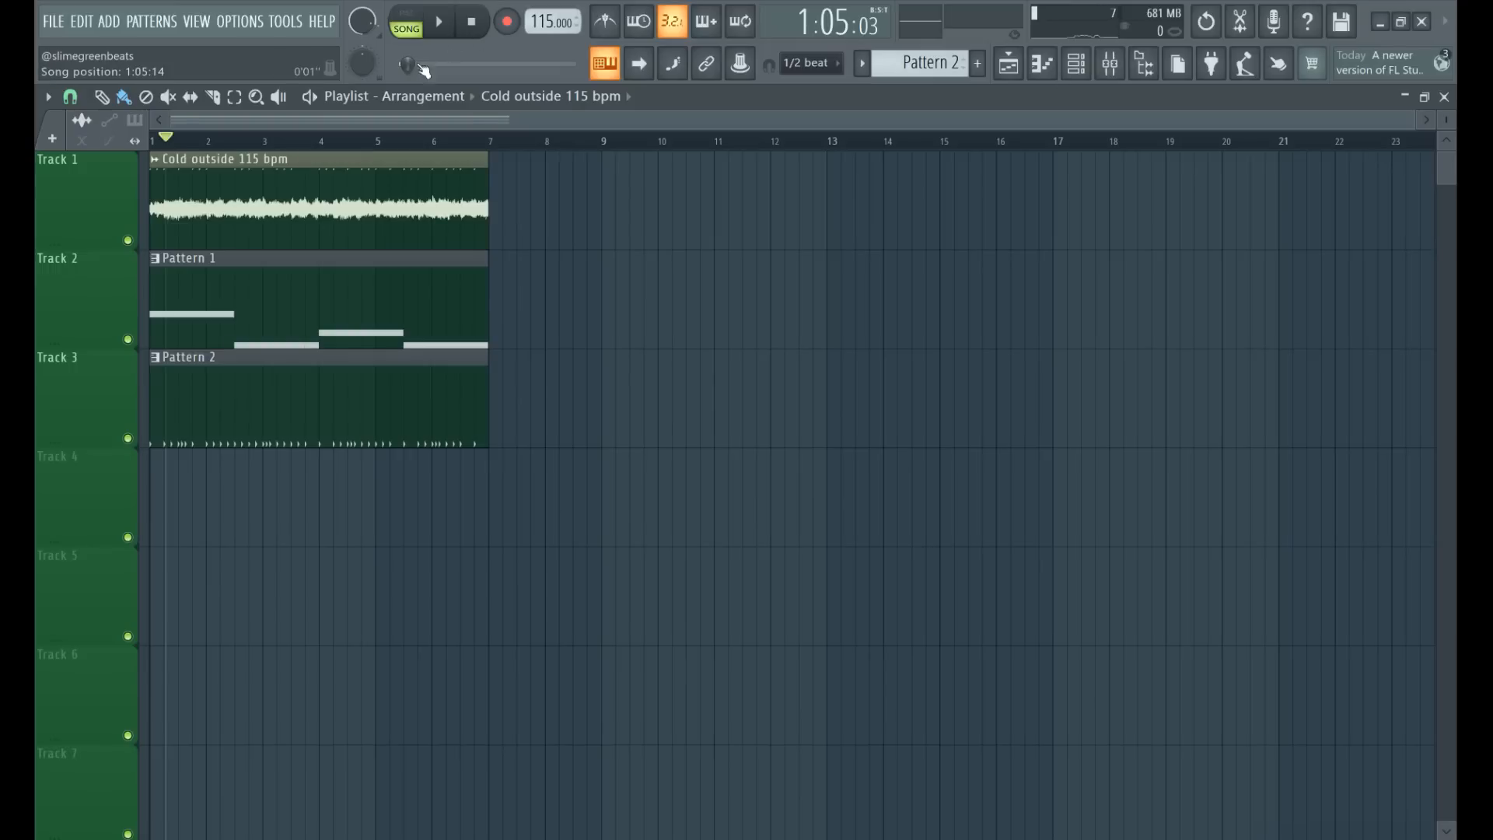
pyautogui.click(424, 25)
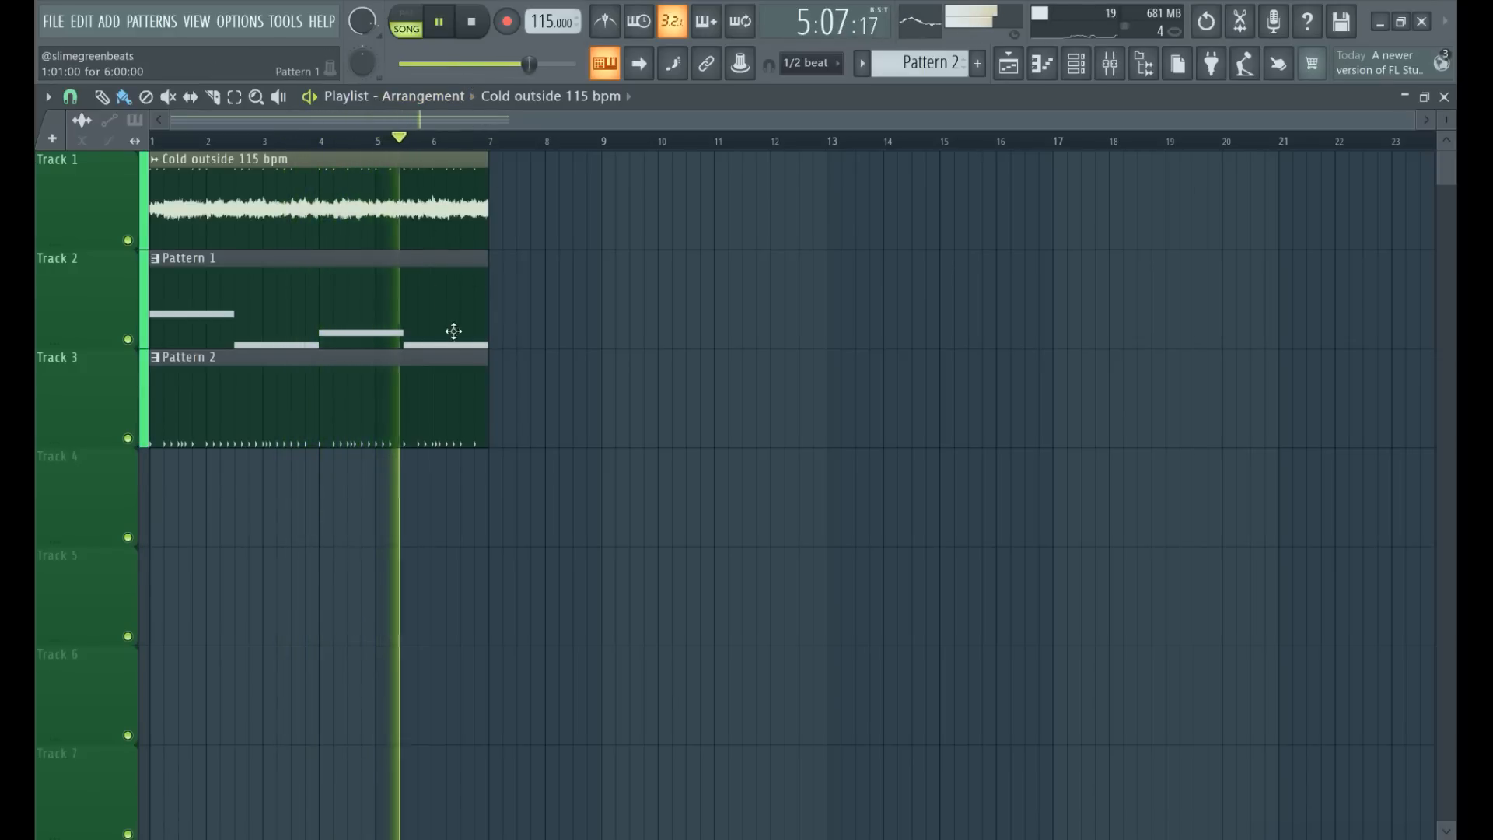
pyautogui.click(441, 23)
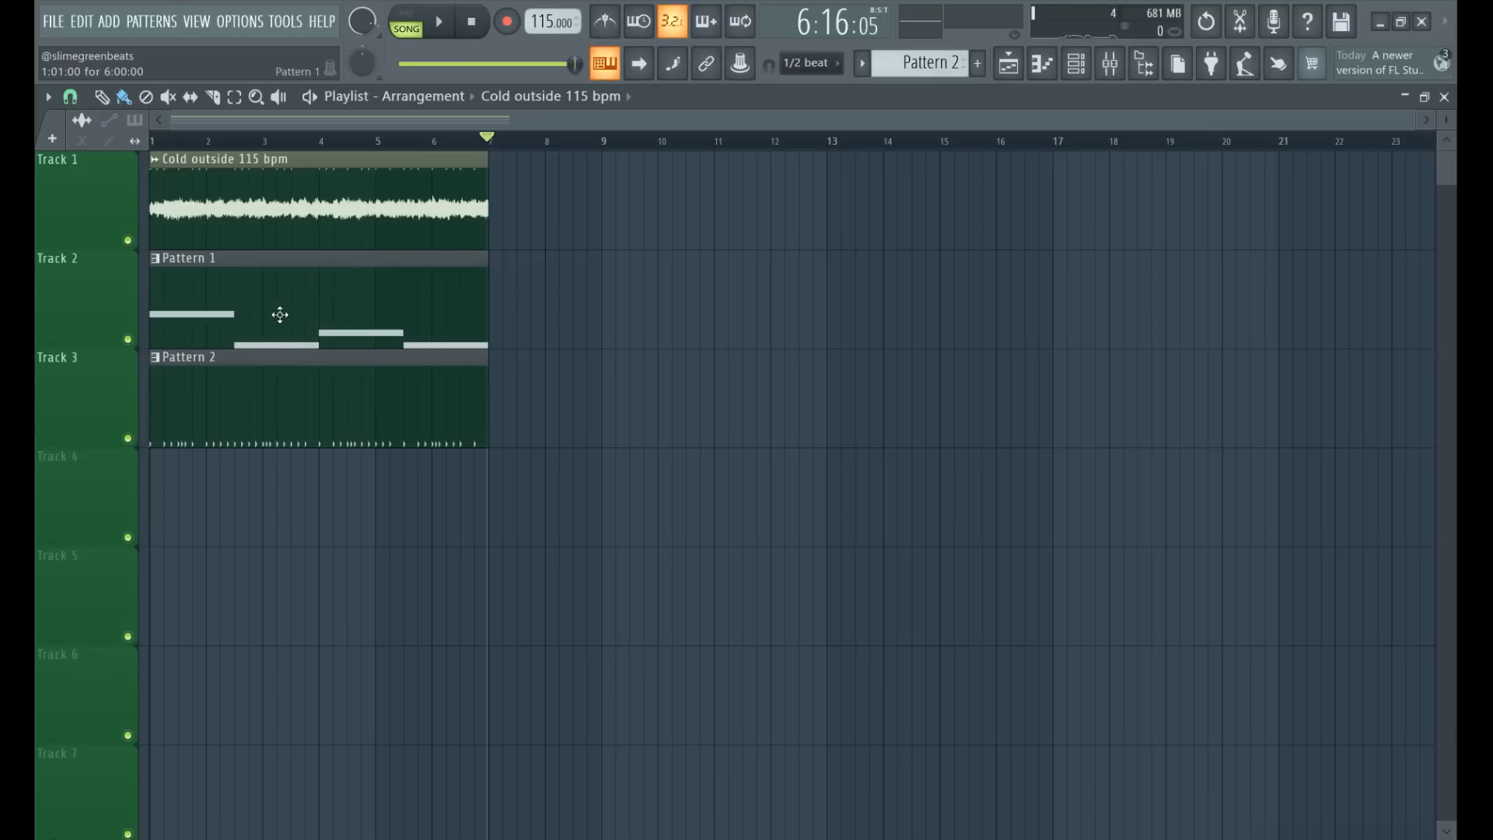
# Repeat the Cold outside 115 bpm audio clip back to back on Track 1 from bar 7 up to bar 37.
pyautogui.moveTo(535, 196); pyautogui.dragTo(529, 201)
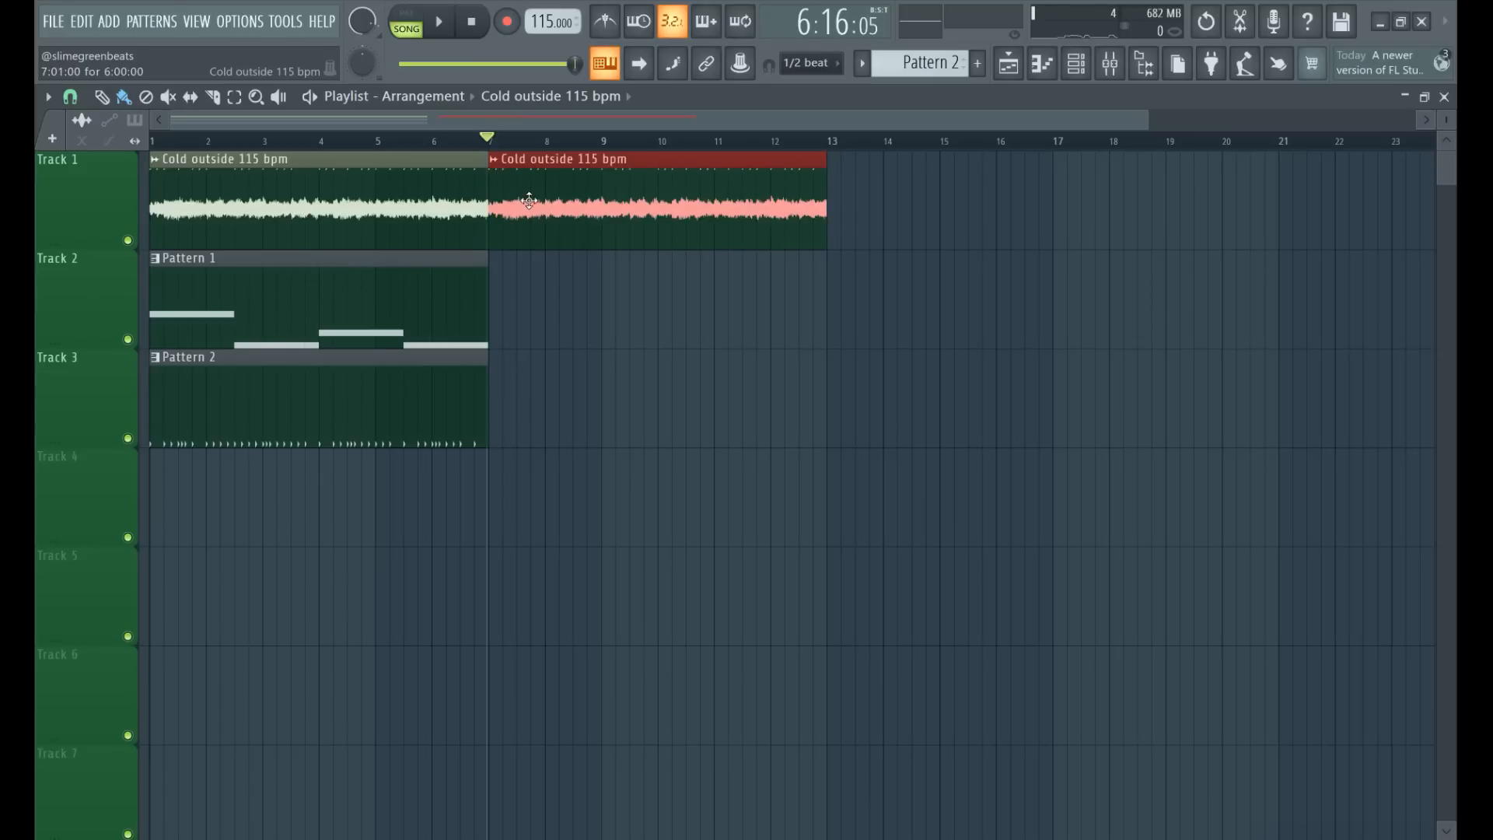
pyautogui.click(839, 208)
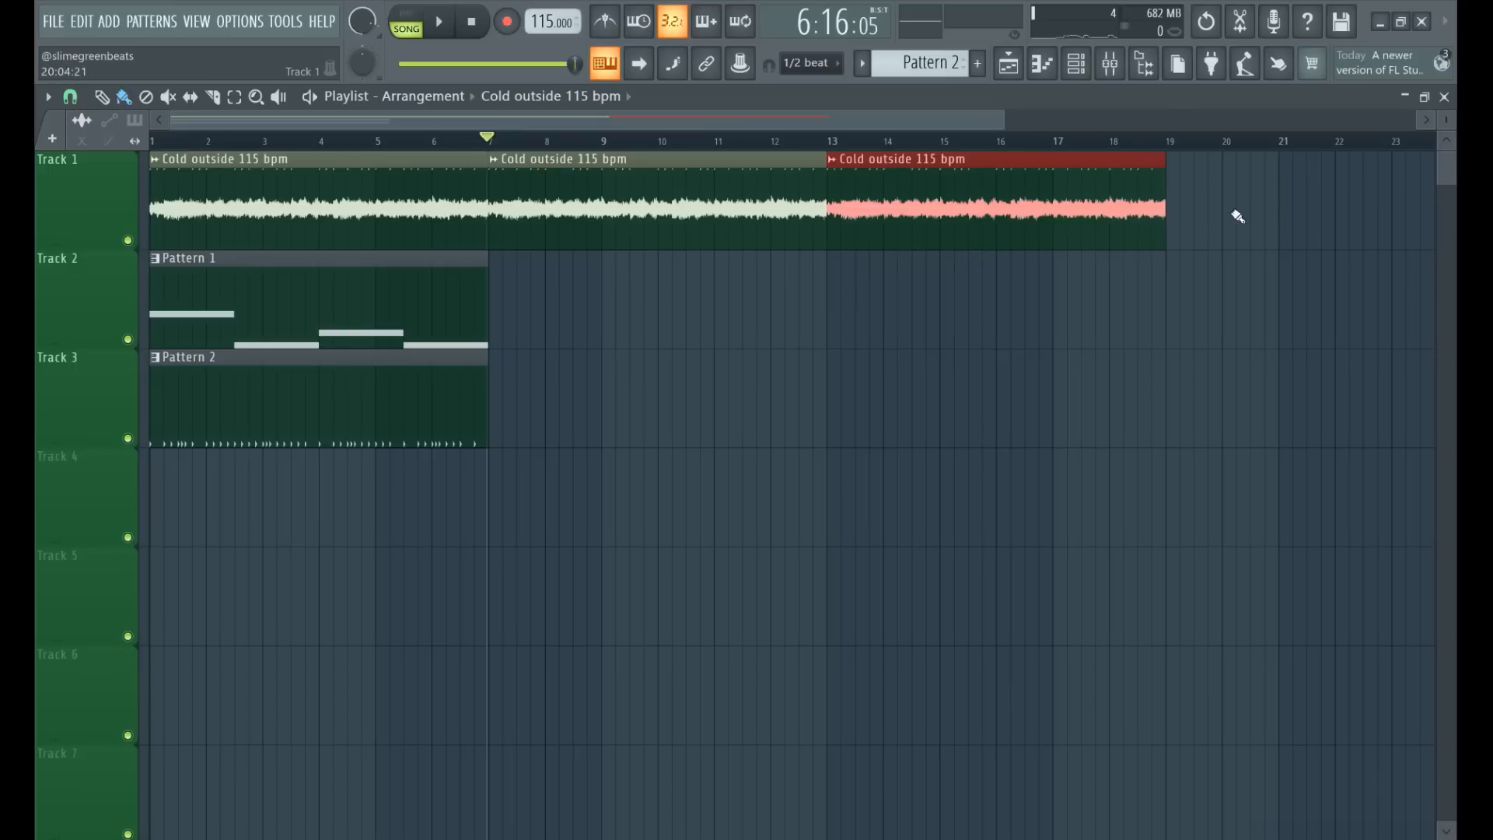
pyautogui.click(1180, 197)
pyautogui.moveTo(1239, 194); pyautogui.dragTo(1234, 193)
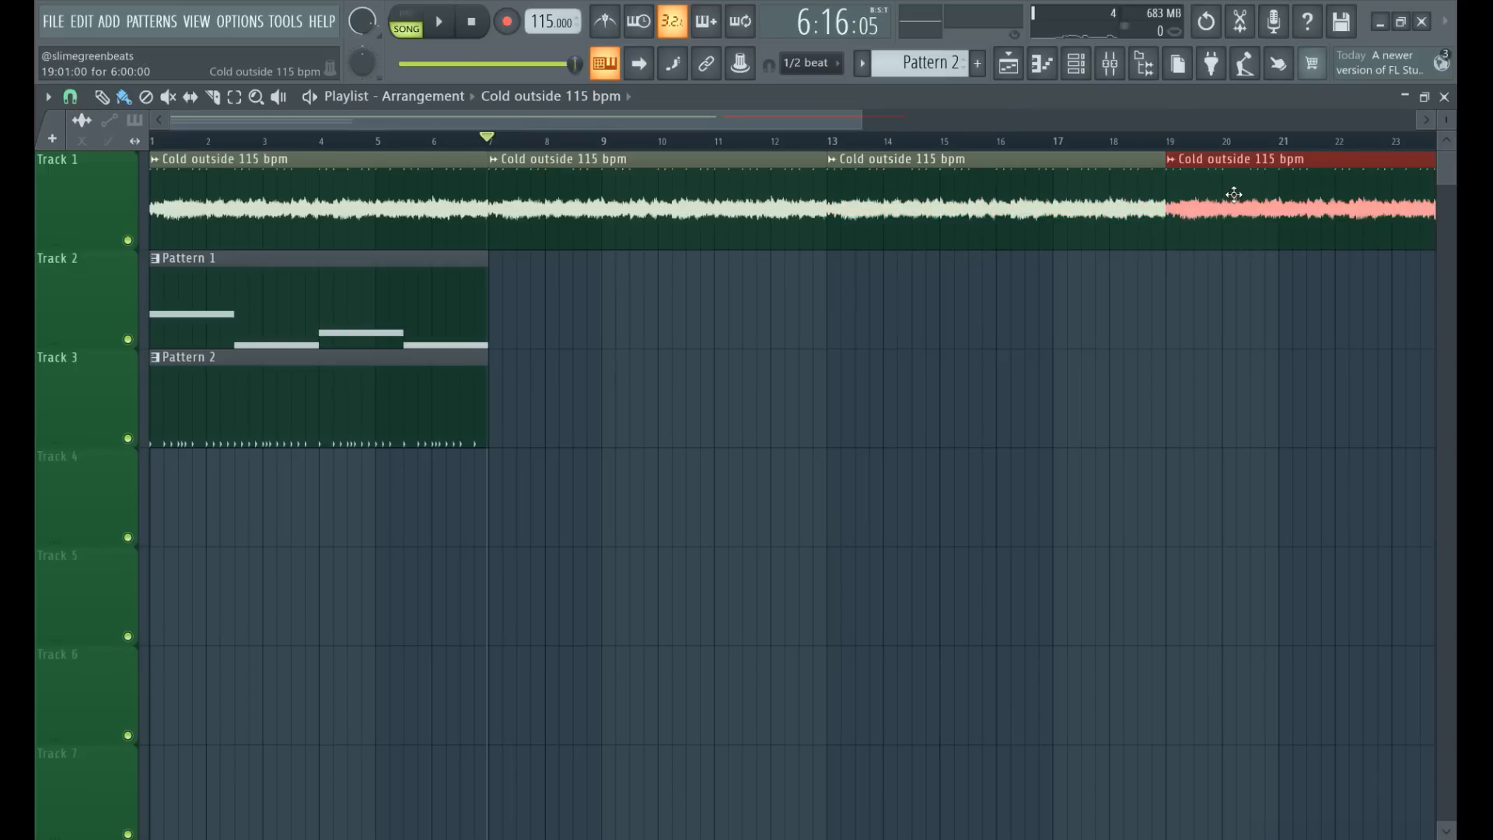
pyautogui.moveTo(878, 122); pyautogui.dragTo(1360, 169)
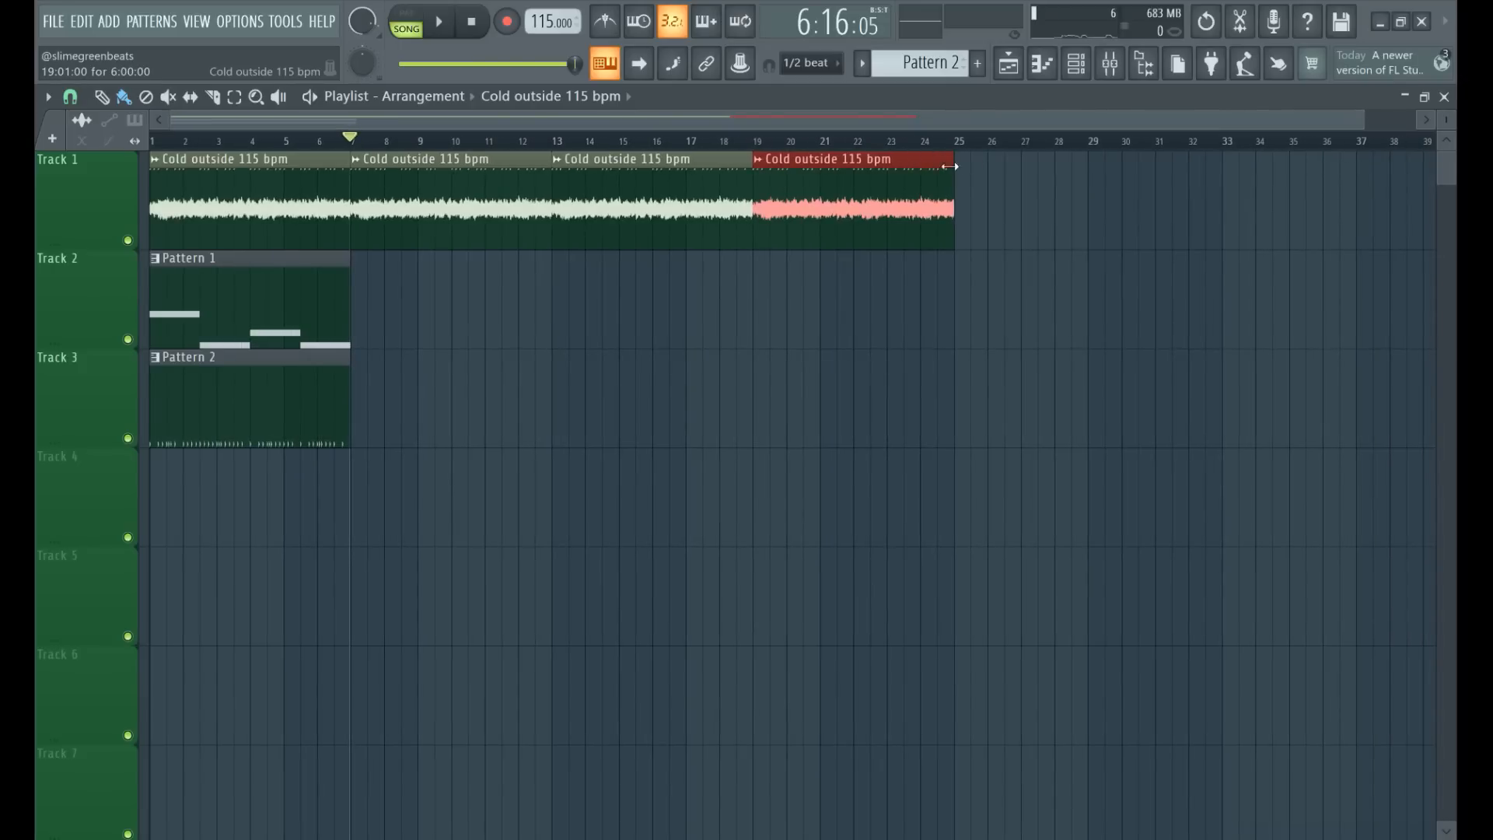
pyautogui.click(971, 179)
pyautogui.moveTo(1019, 200); pyautogui.dragTo(1007, 200)
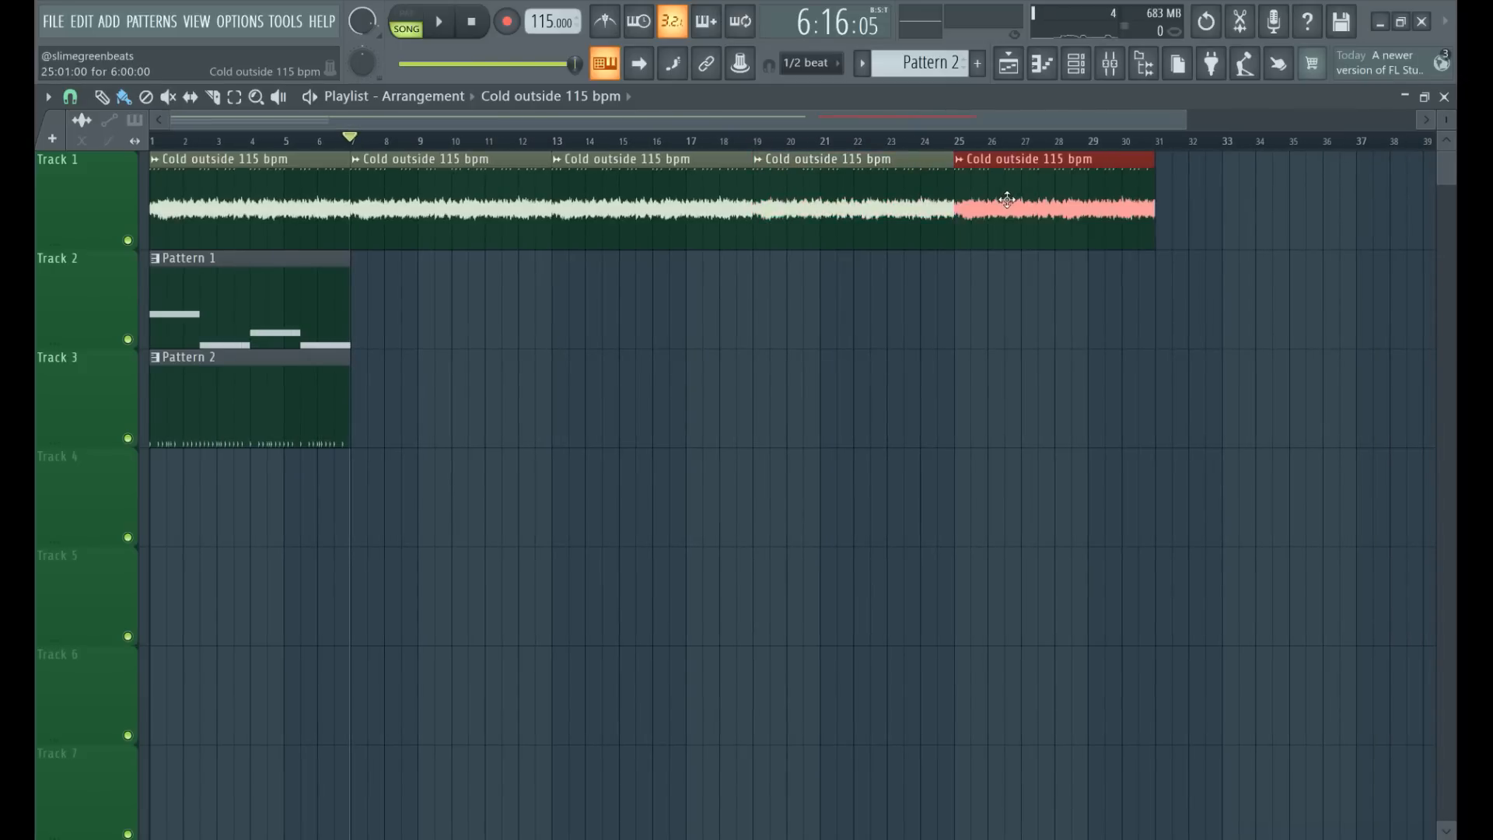
pyautogui.click(1170, 196)
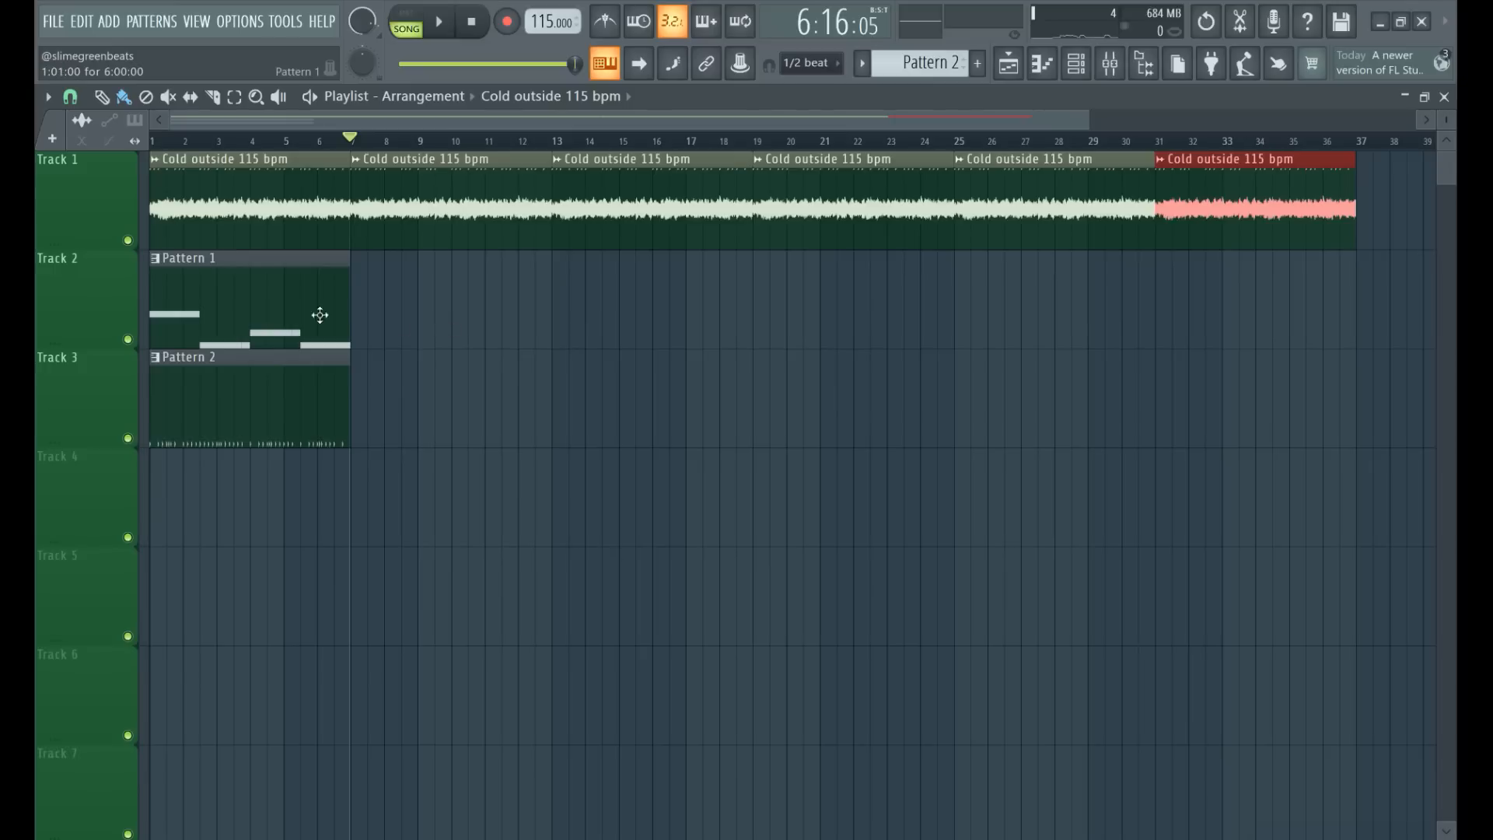
# Move the Pattern 1 clip to bar 7 on Track 2 and the Pattern 2 clip to bar 13 on Track 3.
pyautogui.moveTo(229, 294); pyautogui.dragTo(422, 305)
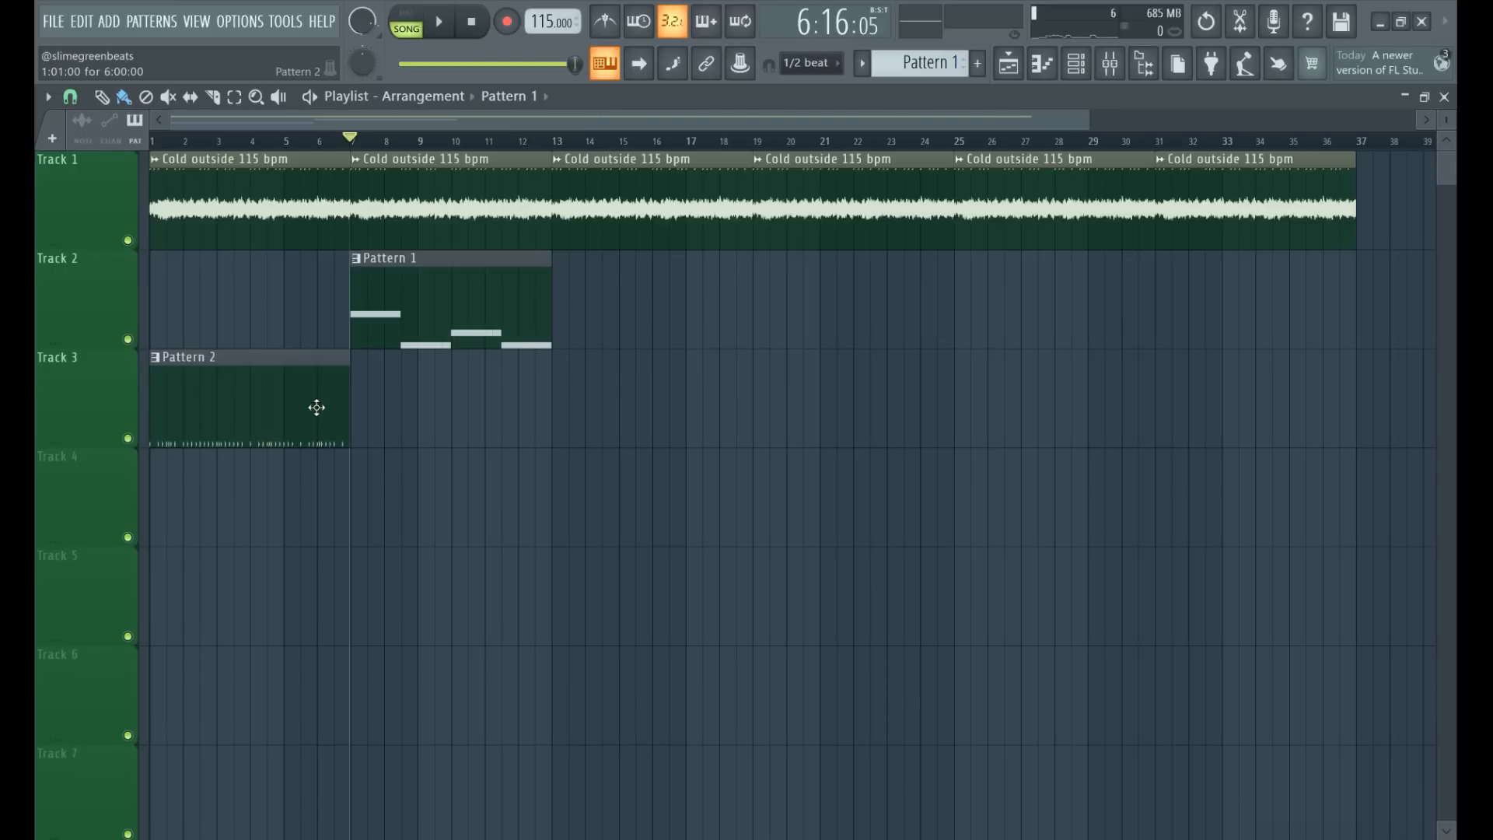
pyautogui.moveTo(316, 408); pyautogui.dragTo(714, 407)
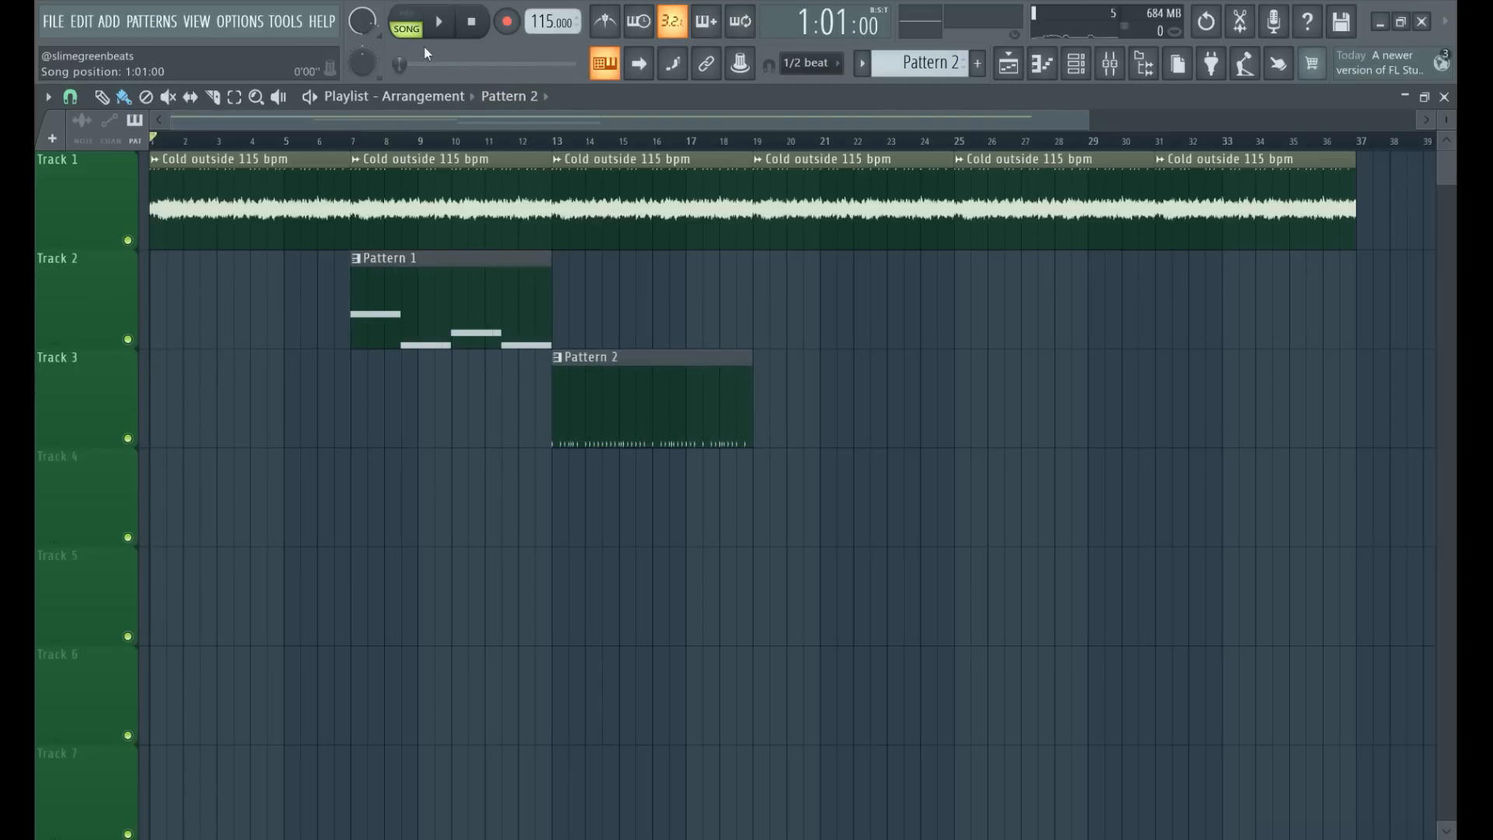
# With the song playing, add Pattern 2 clips at bars 7 and 19 and a Pattern 1 clip at bar 19.
pyautogui.press('space')
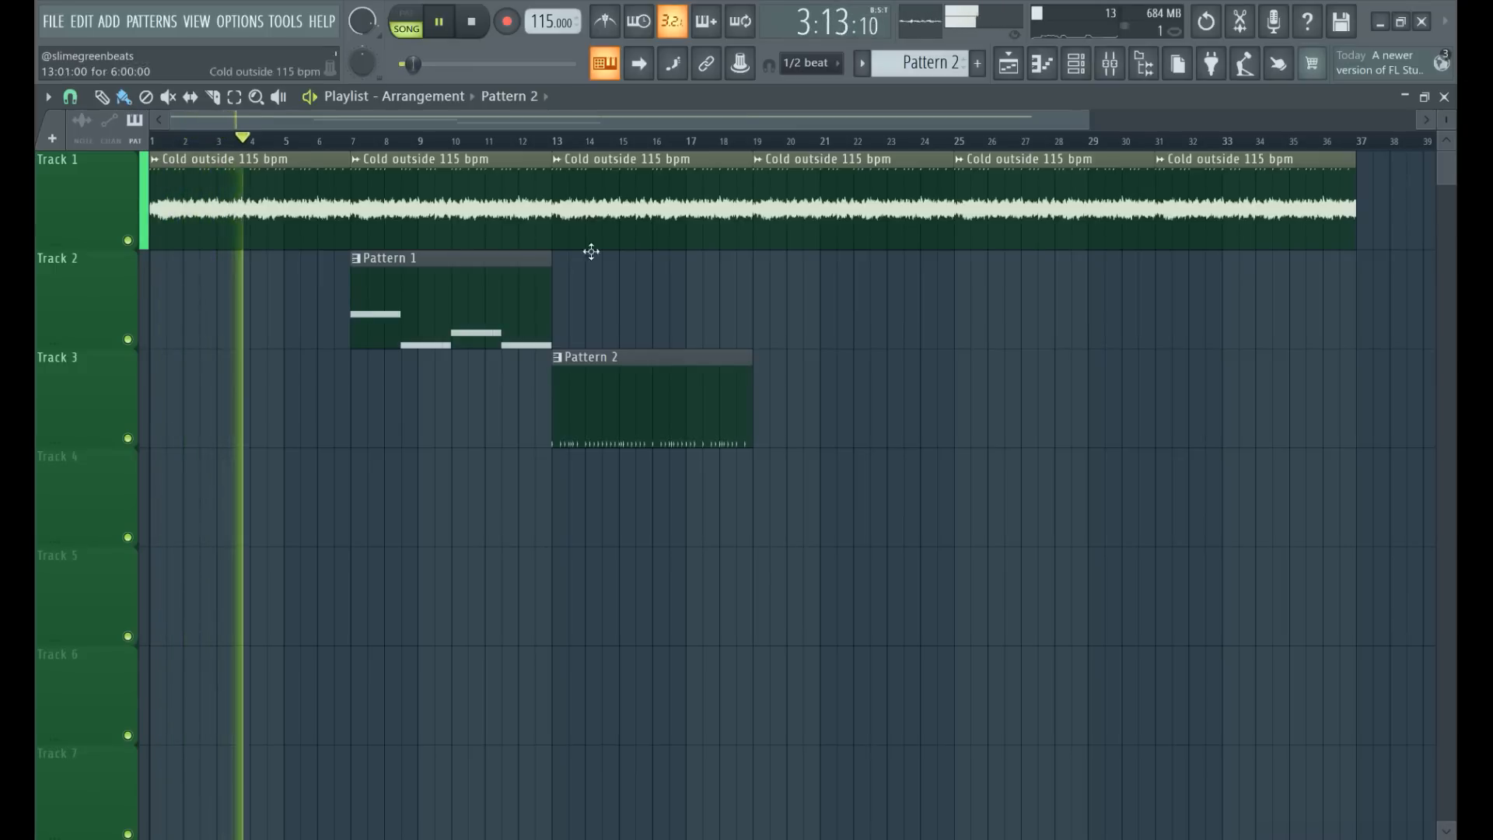
pyautogui.click(358, 387)
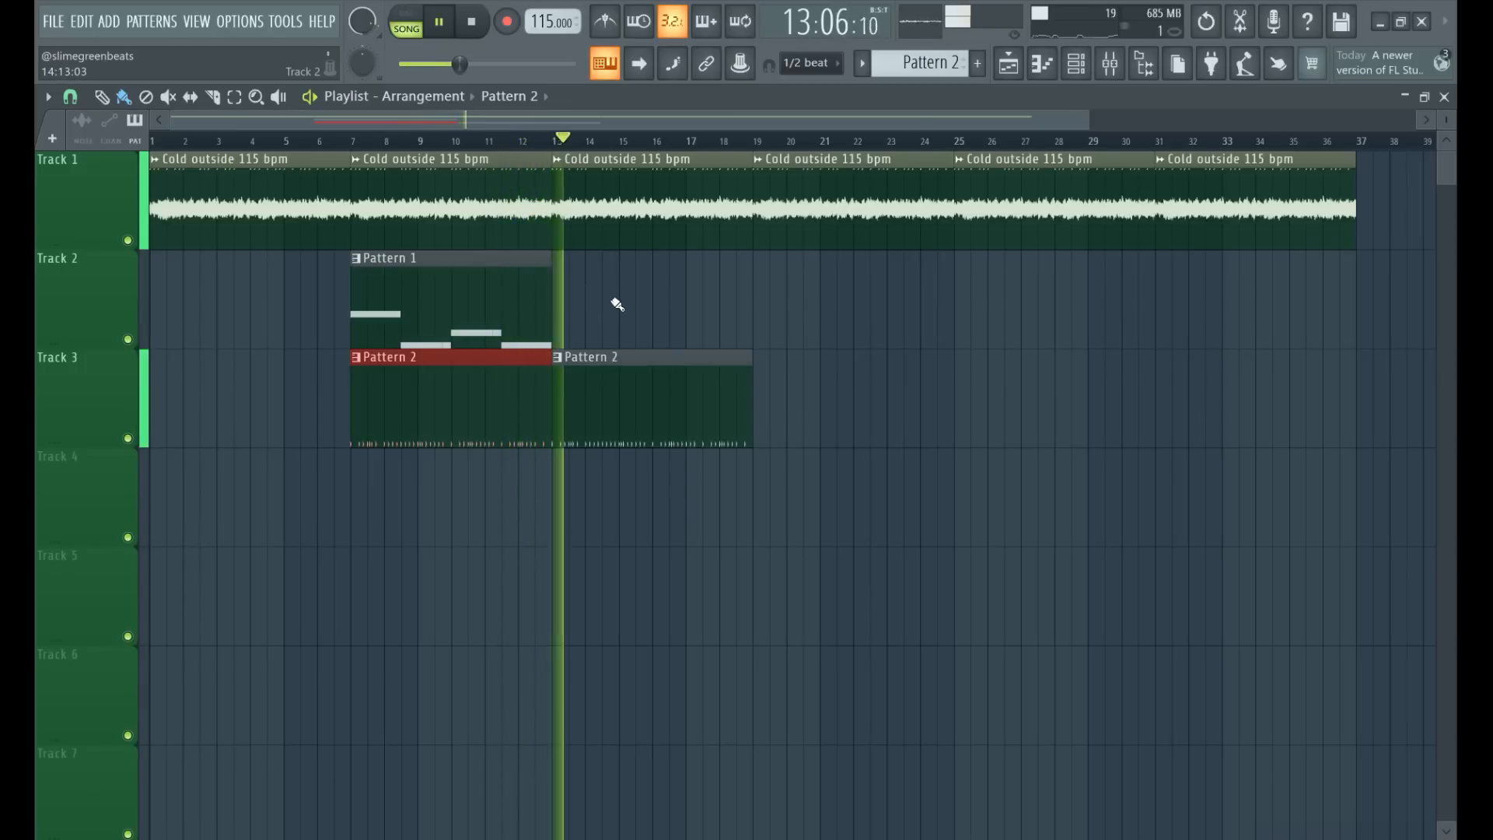
pyautogui.click(528, 311)
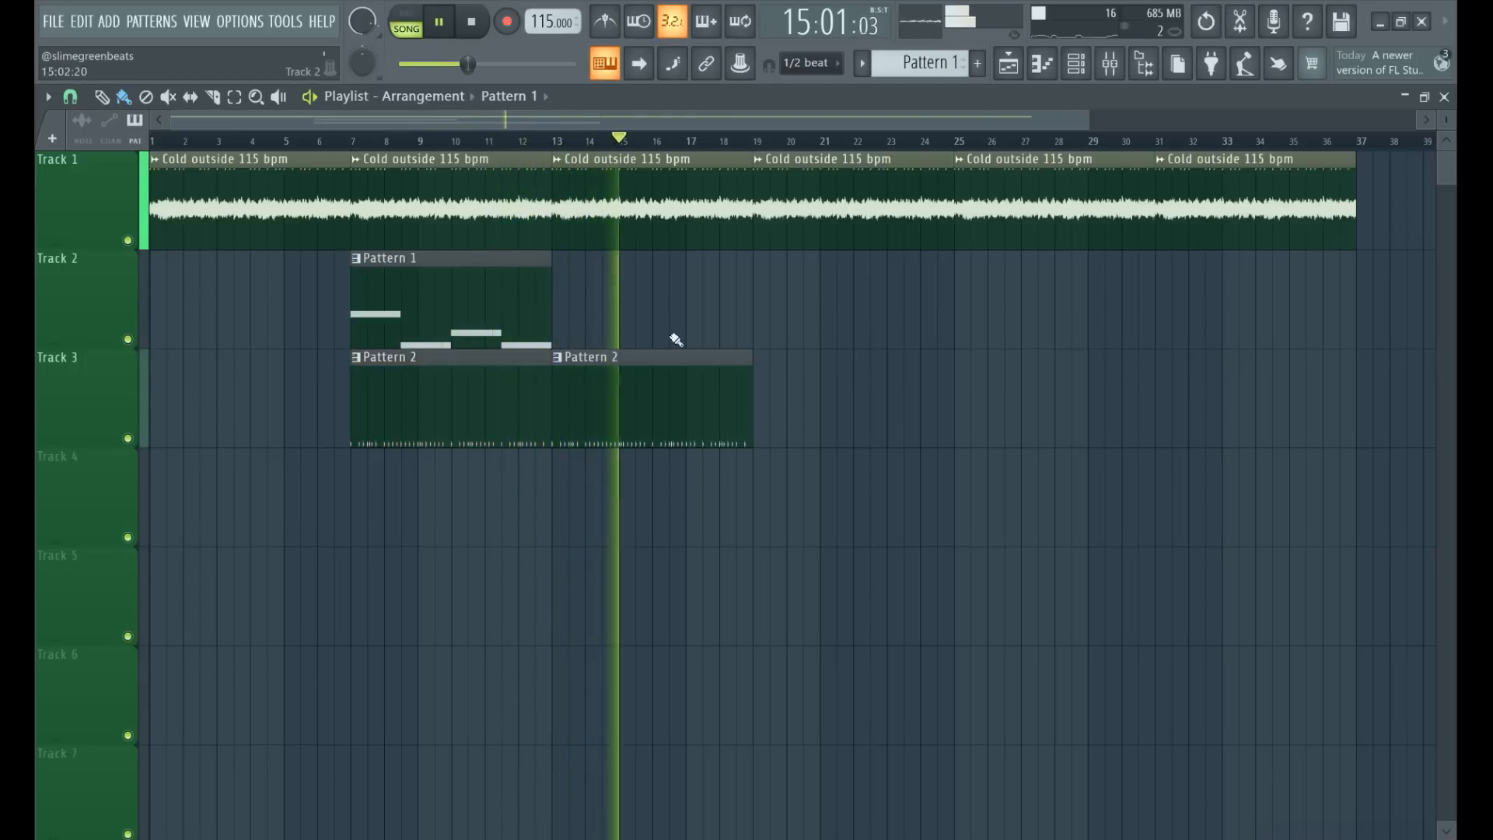
pyautogui.click(752, 307)
pyautogui.click(553, 420)
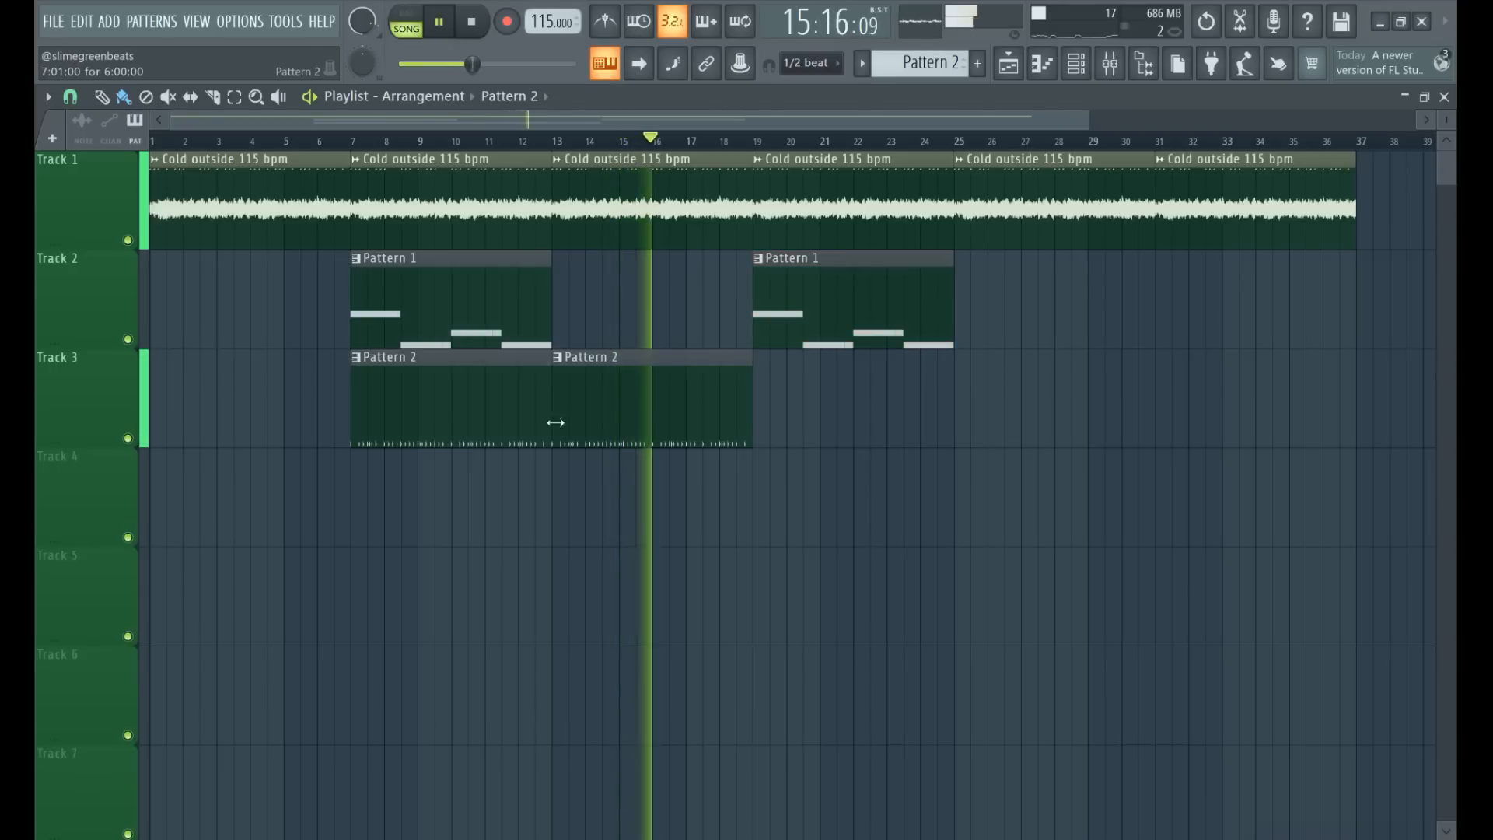
pyautogui.click(768, 416)
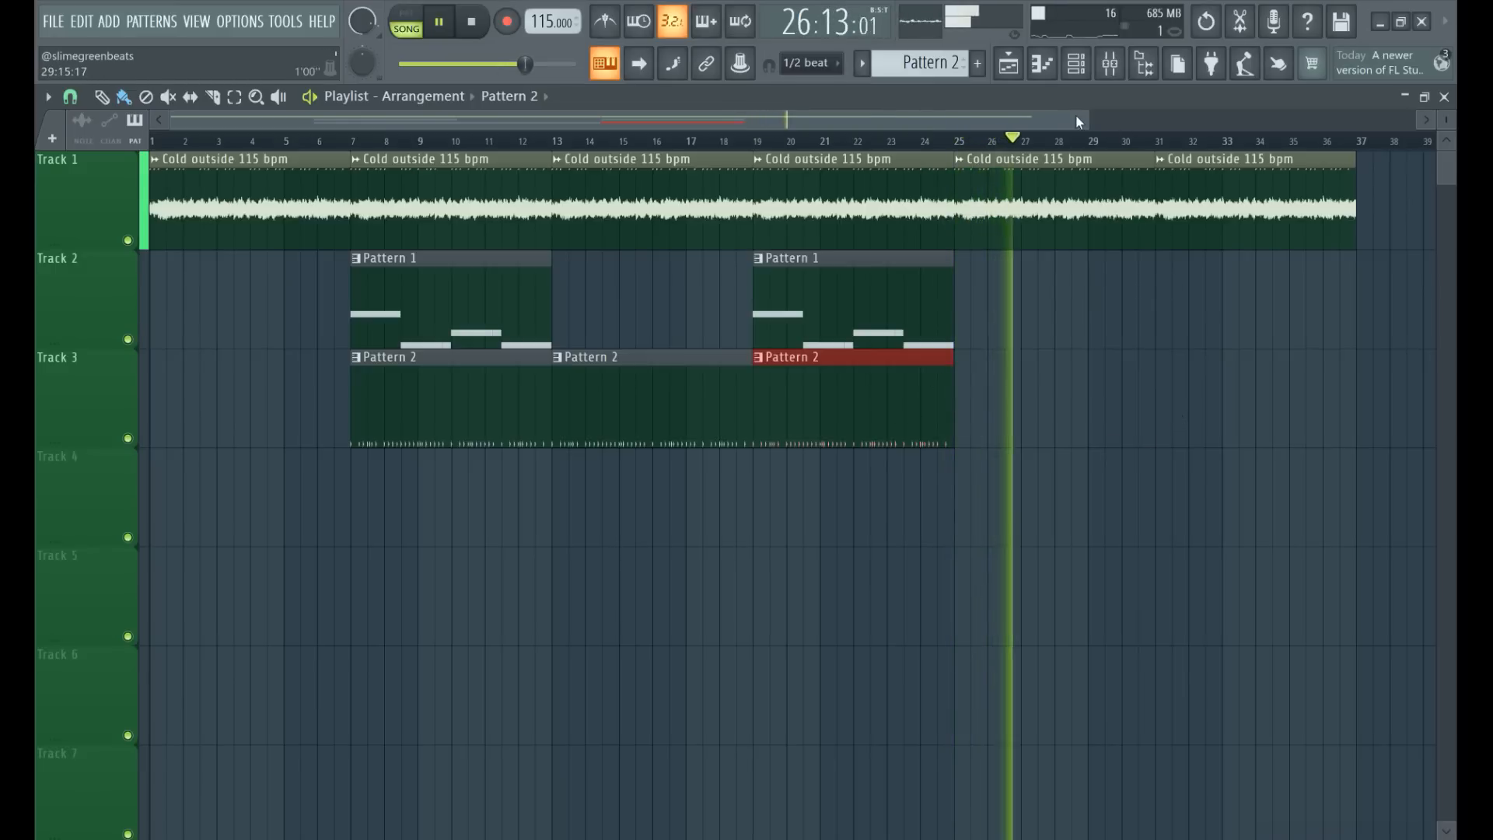
# Add two more Pattern 2 clips on Track 3, at bars 31 and 37.
pyautogui.moveTo(1087, 121); pyautogui.dragTo(1288, 123)
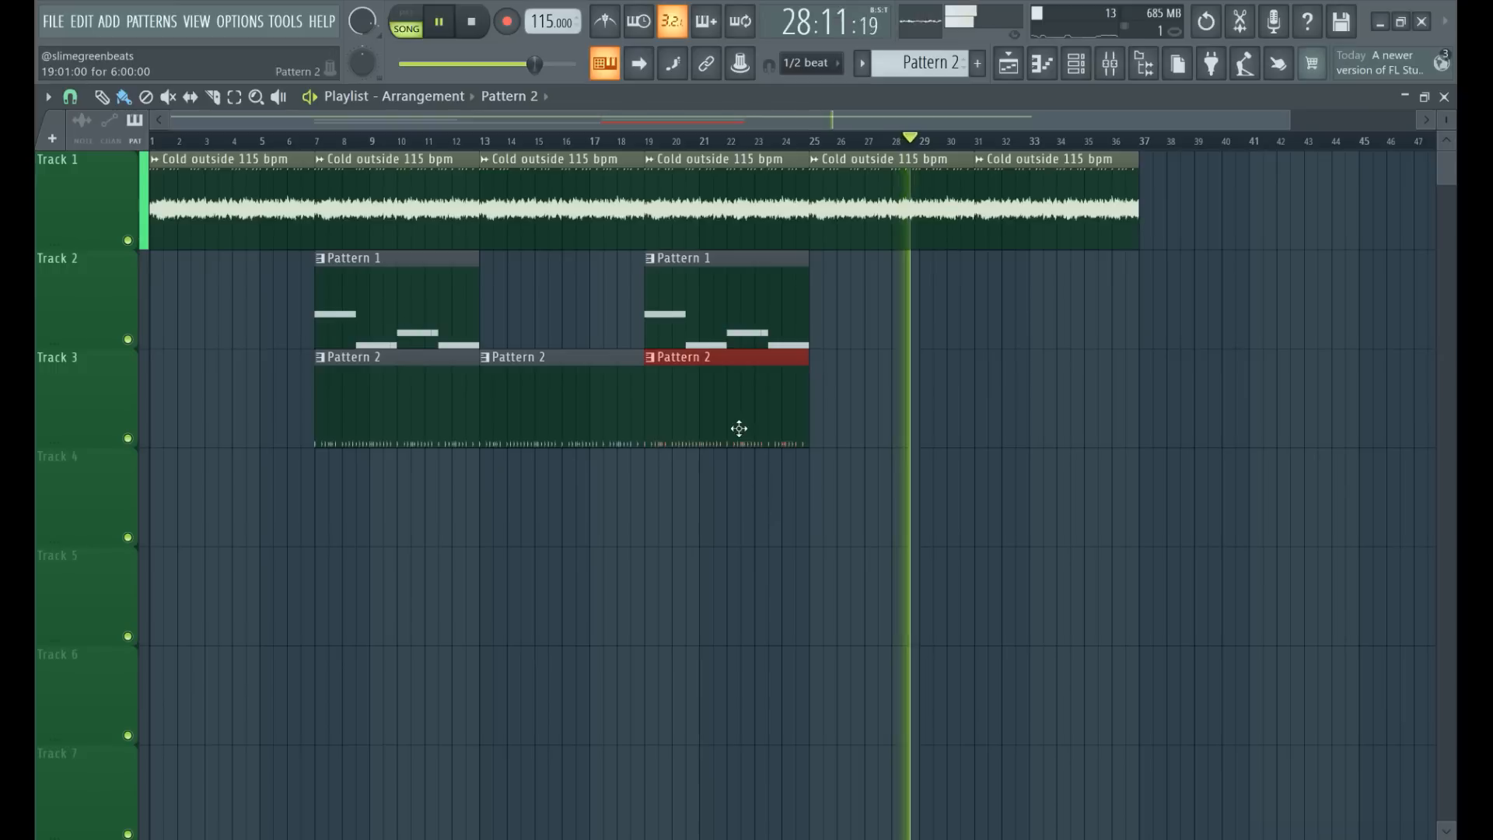
pyautogui.click(982, 408)
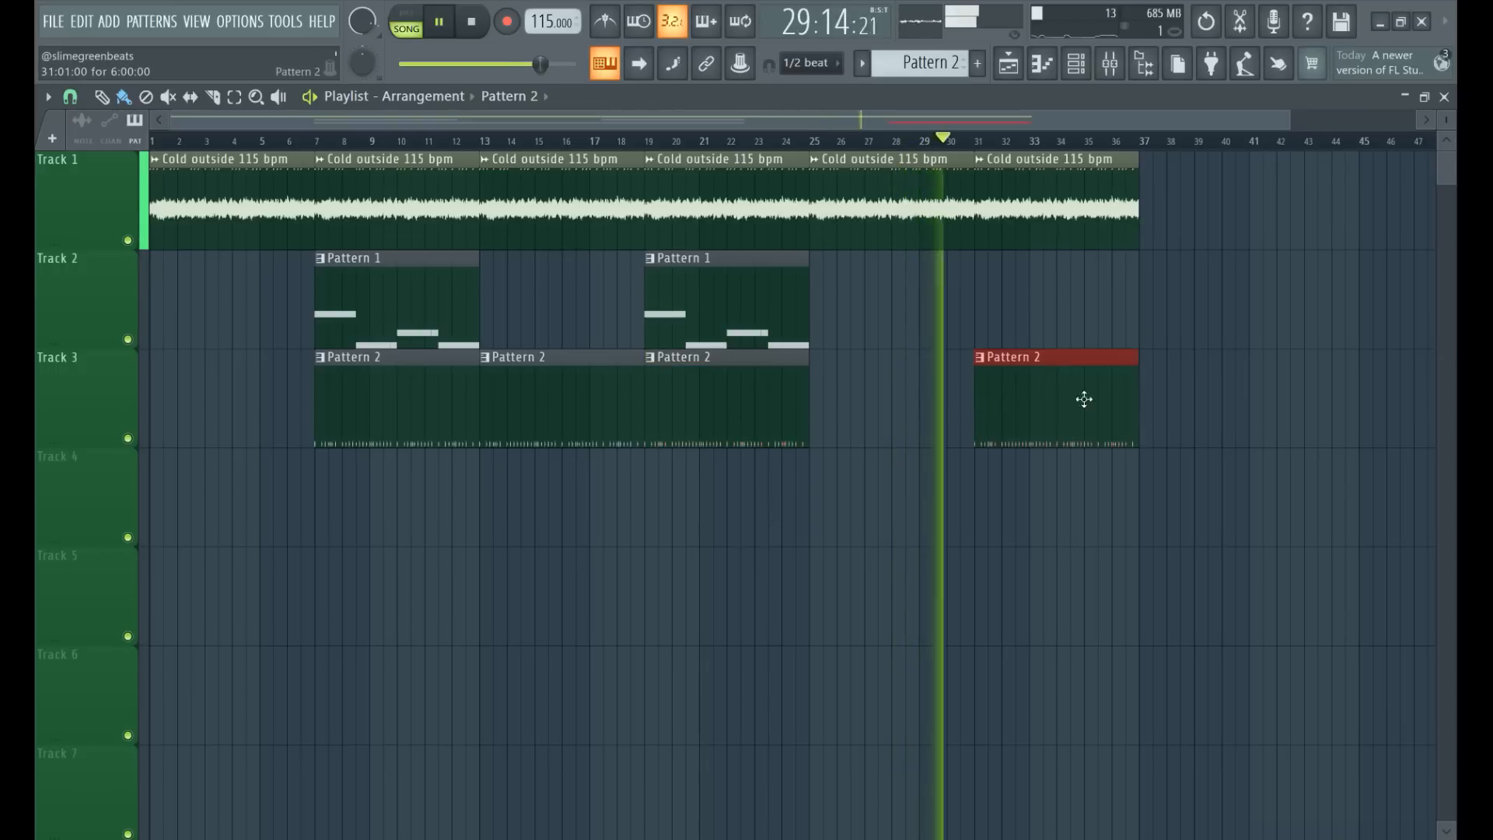
pyautogui.click(1158, 395)
# Add a Cold outside 115 bpm clip on Track 1 and a Pattern 1 clip on Track 2, both at bar 37.
pyautogui.click(1112, 183)
pyautogui.click(1179, 188)
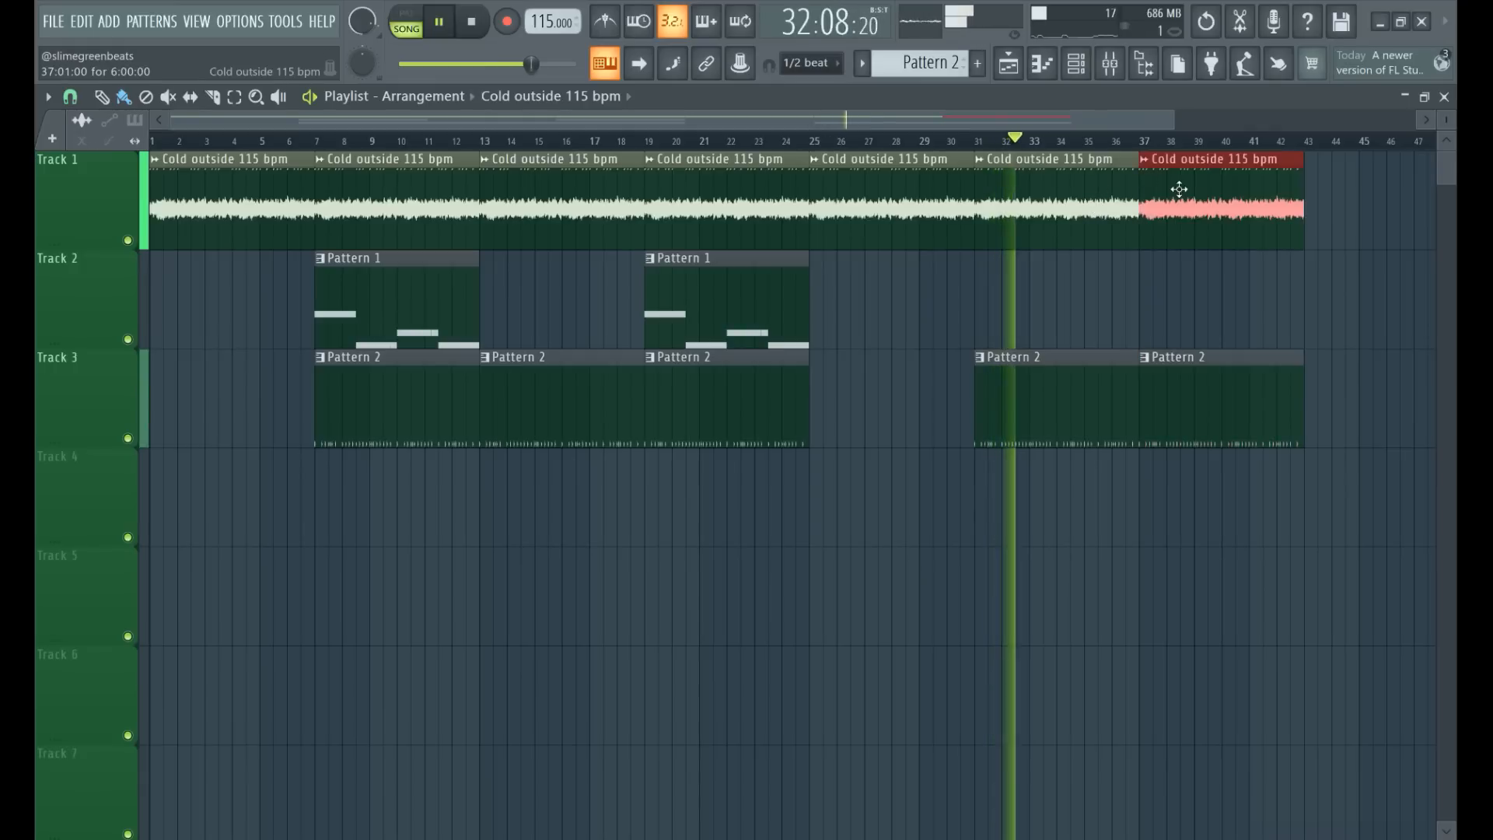
pyautogui.moveTo(1119, 123); pyautogui.dragTo(1145, 123)
pyautogui.click(753, 334)
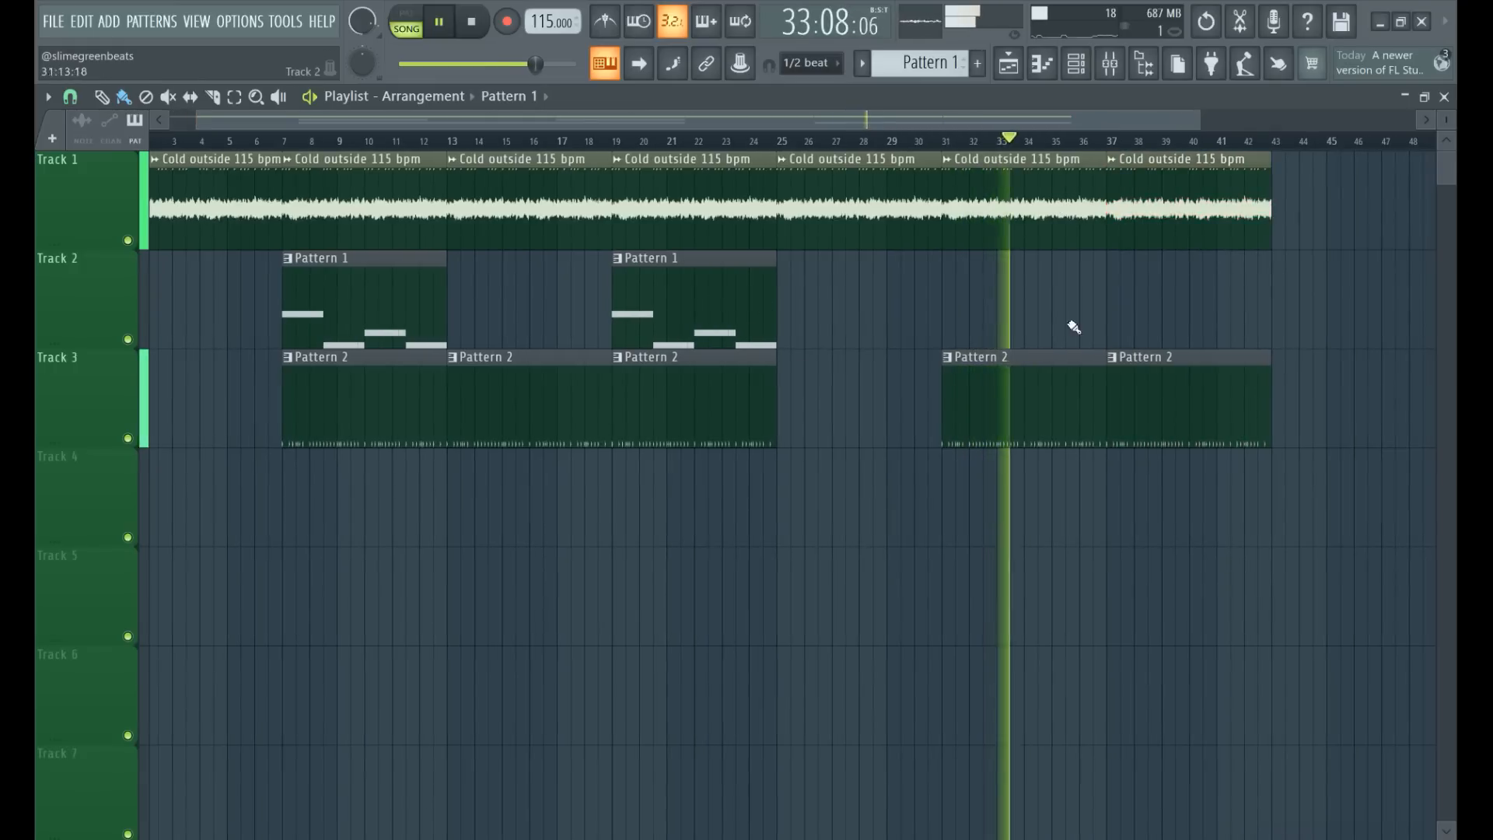
pyautogui.click(1111, 306)
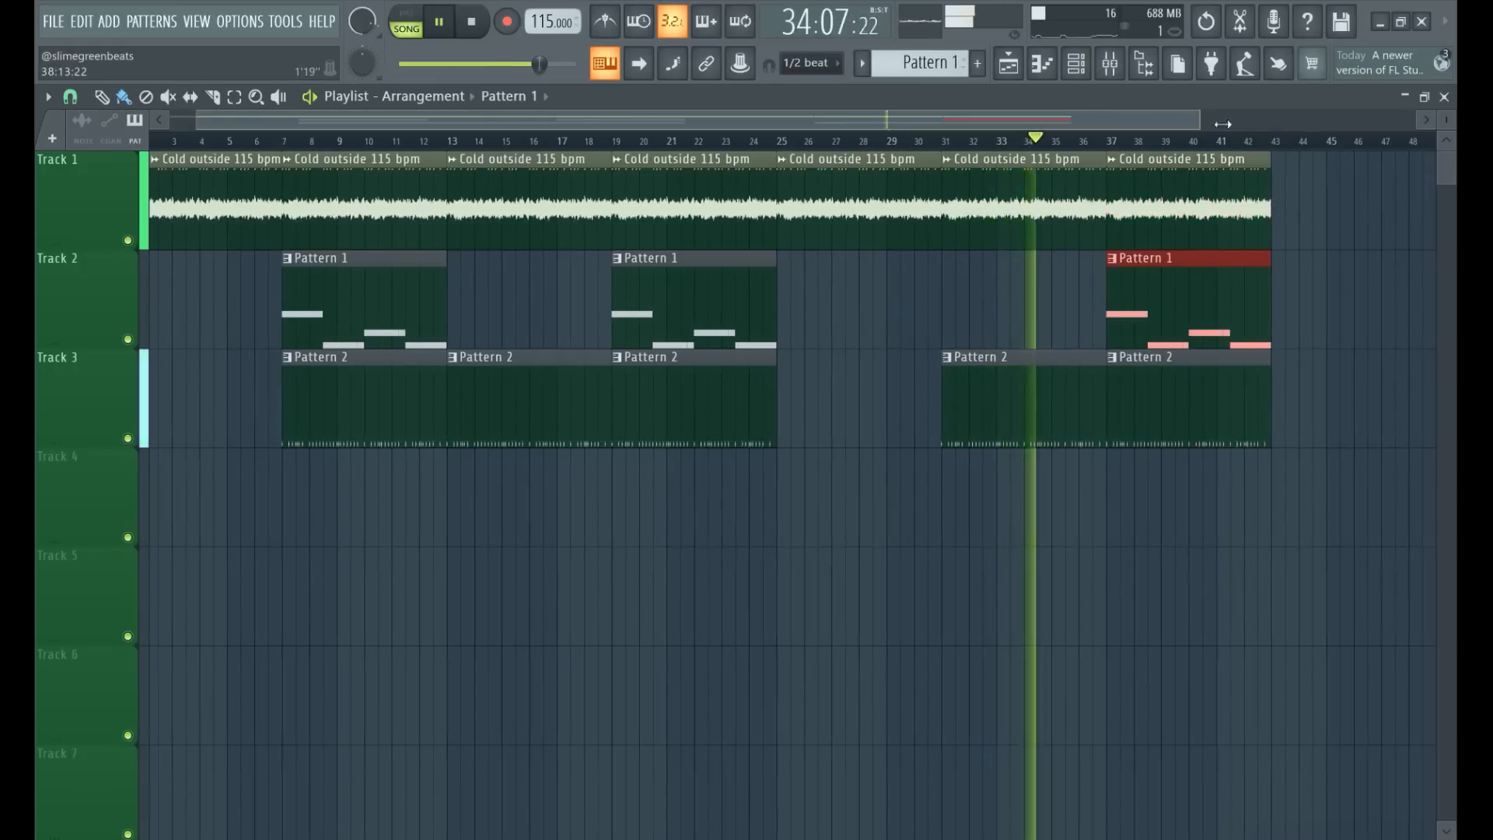
# Add a final Cold outside 115 bpm clip at bar 43 on Track 1, then stop playback and return to the song start.
pyautogui.moveTo(1198, 117); pyautogui.dragTo(1357, 156)
pyautogui.click(1066, 141)
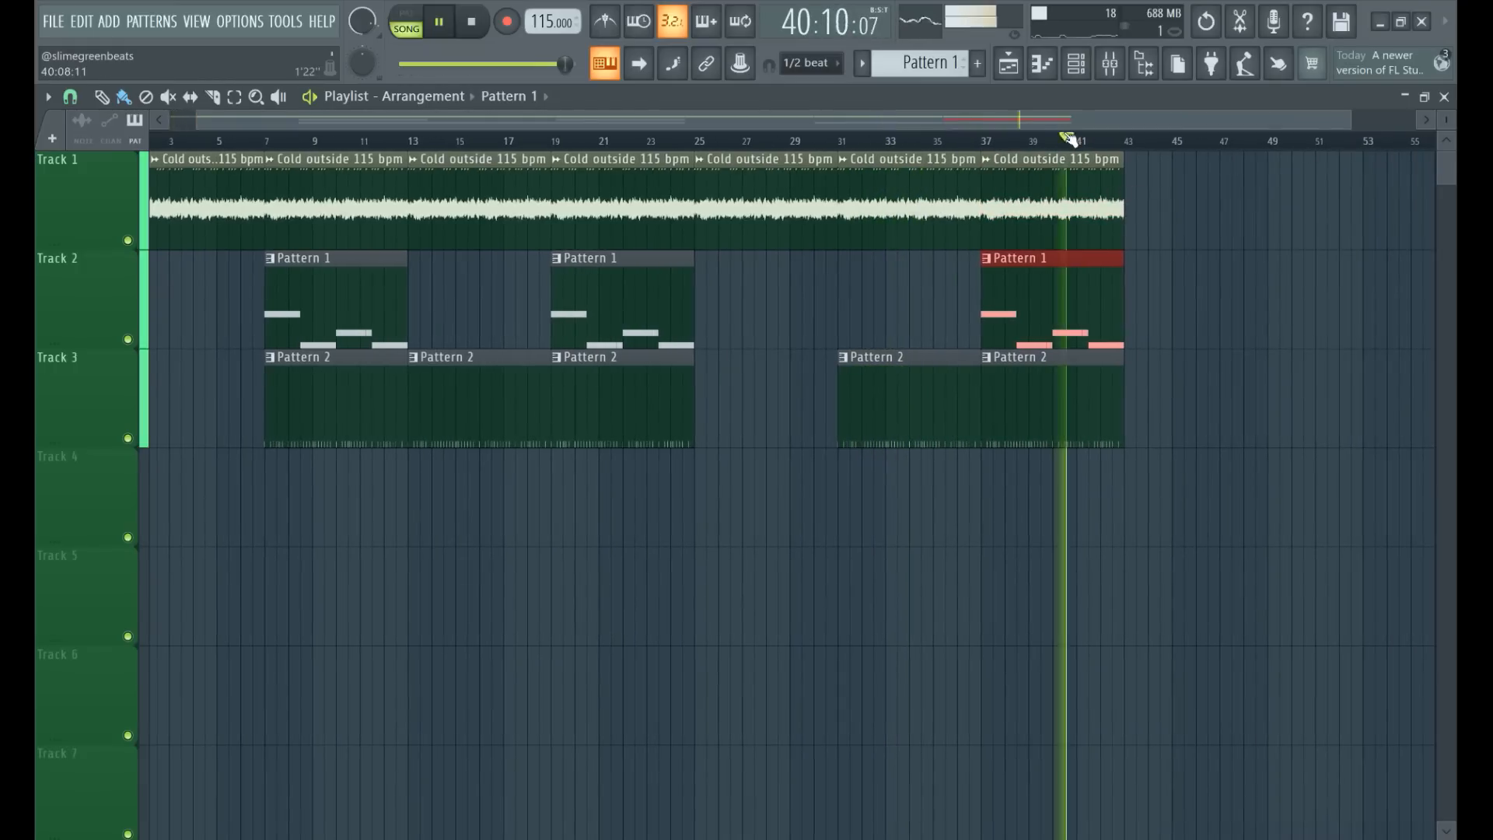
pyautogui.click(1120, 184)
pyautogui.click(1138, 189)
pyautogui.moveTo(1138, 189); pyautogui.dragTo(1126, 189)
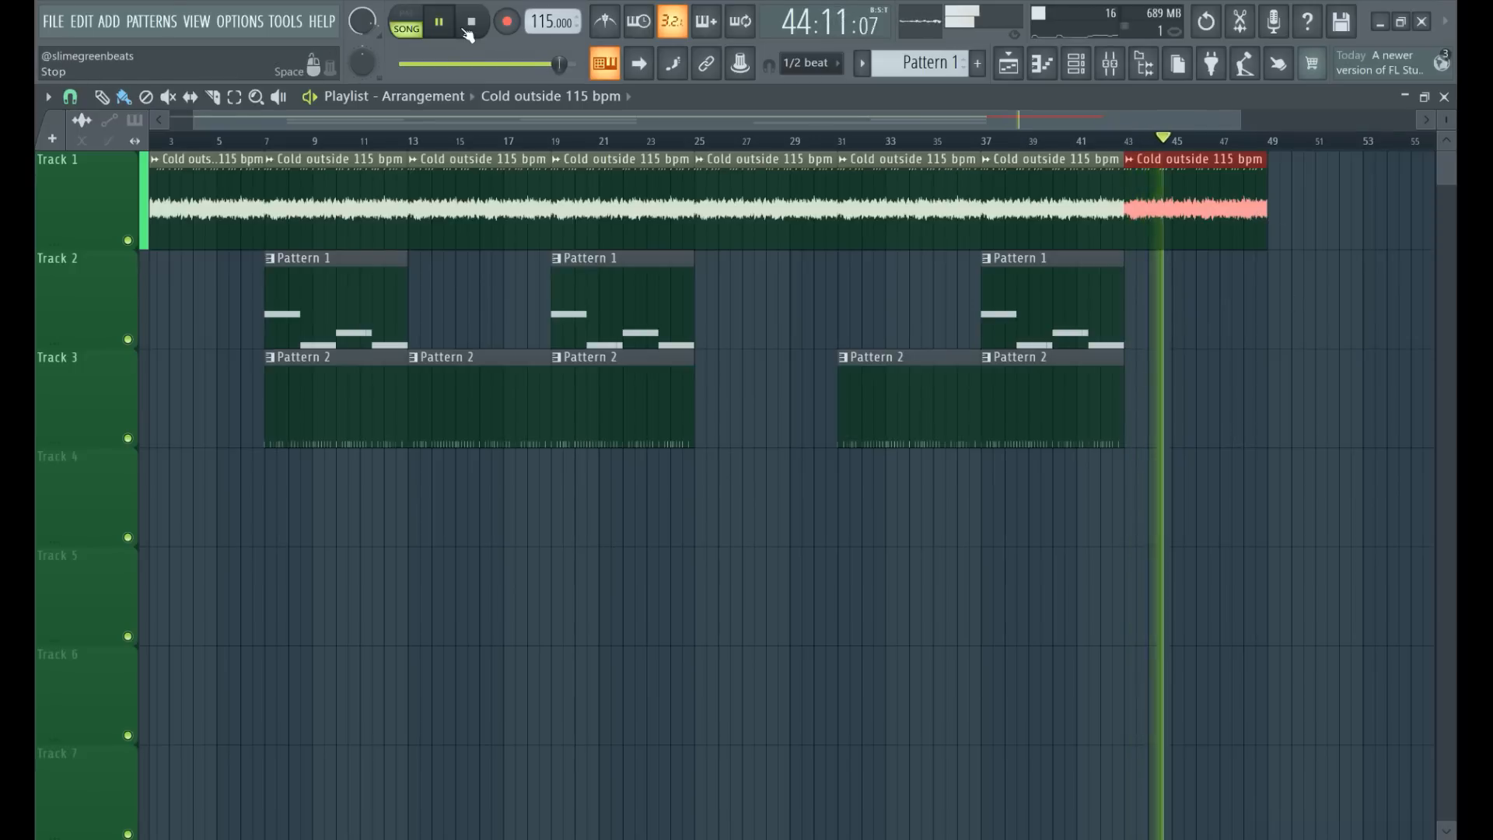
pyautogui.click(438, 22)
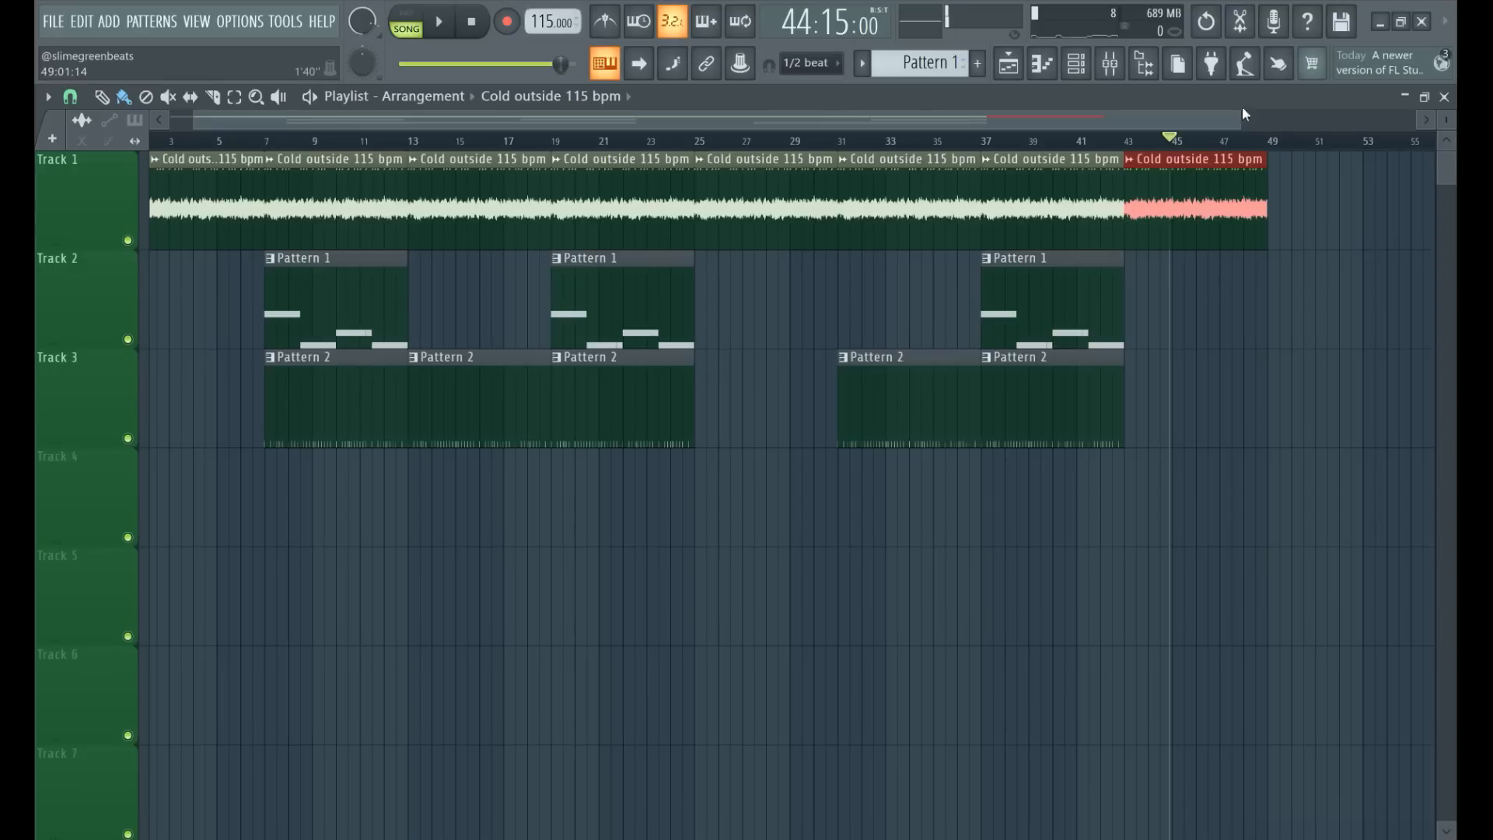
pyautogui.click(475, 24)
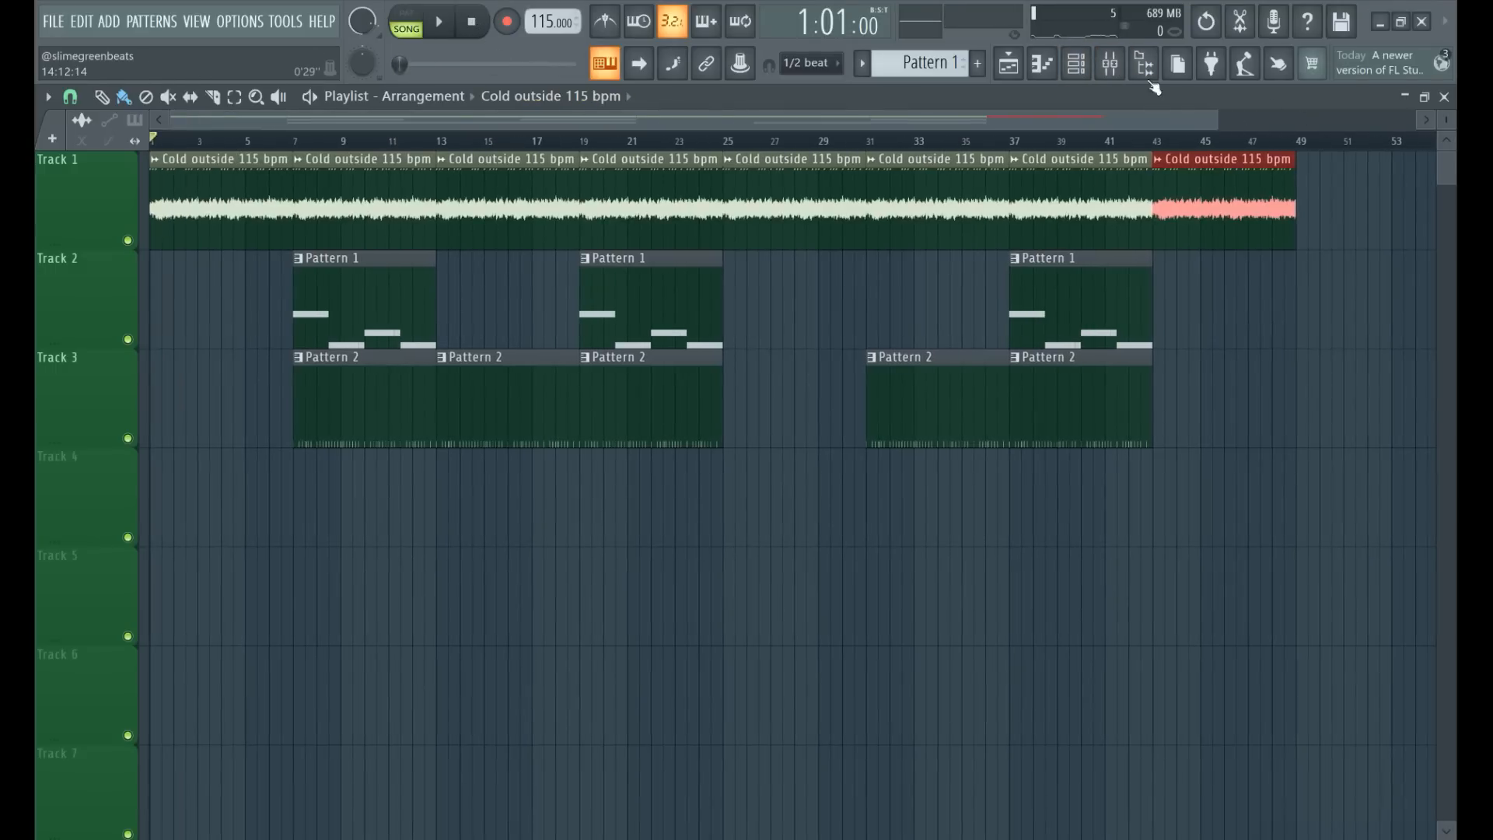
# Create an automation clip for the Master track's volume in the mixer and return to the playlist.
pyautogui.click(1110, 64)
pyautogui.rightClick(145, 266)
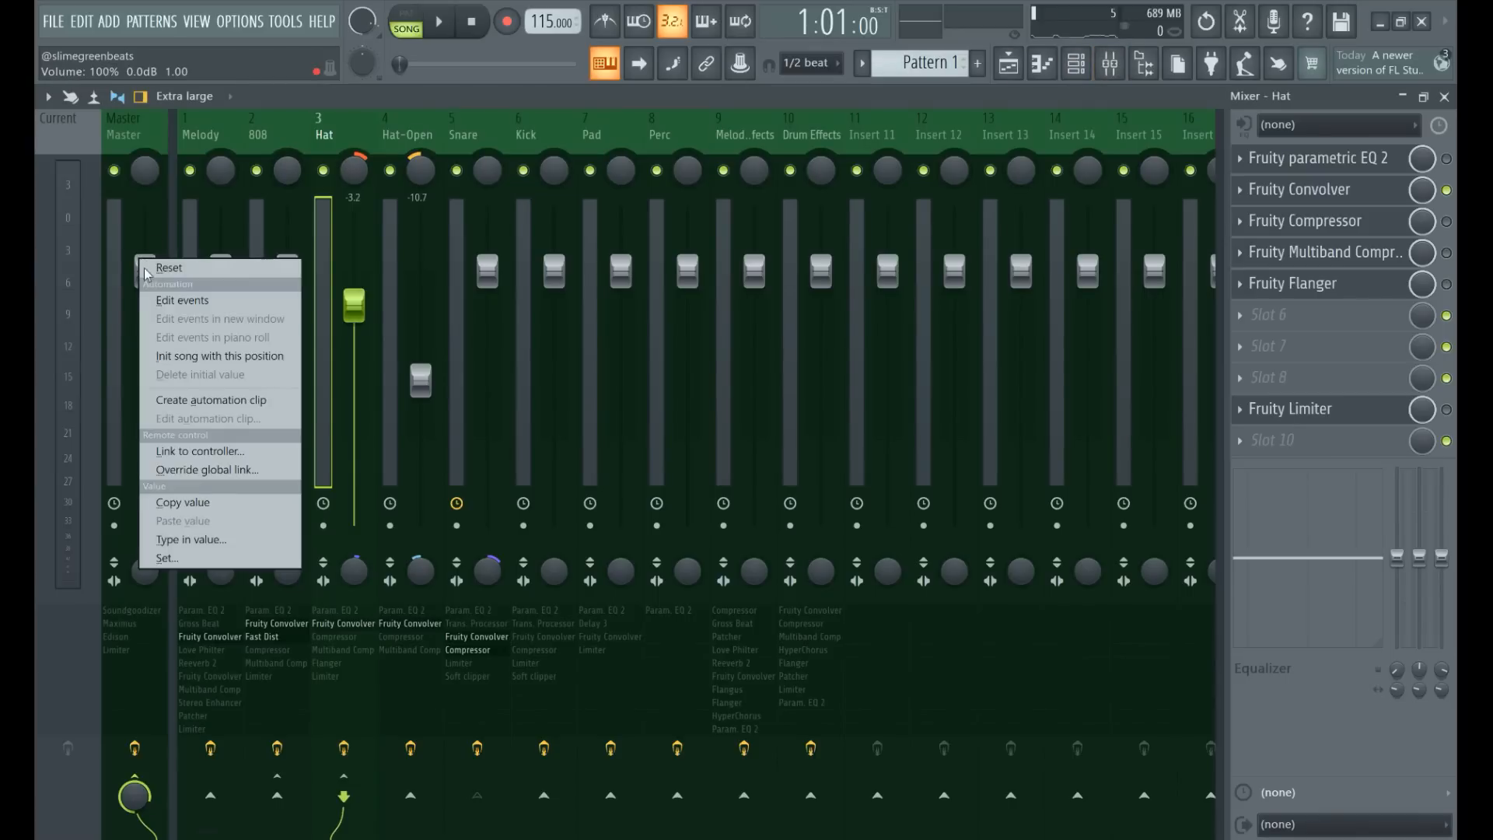
pyautogui.click(215, 405)
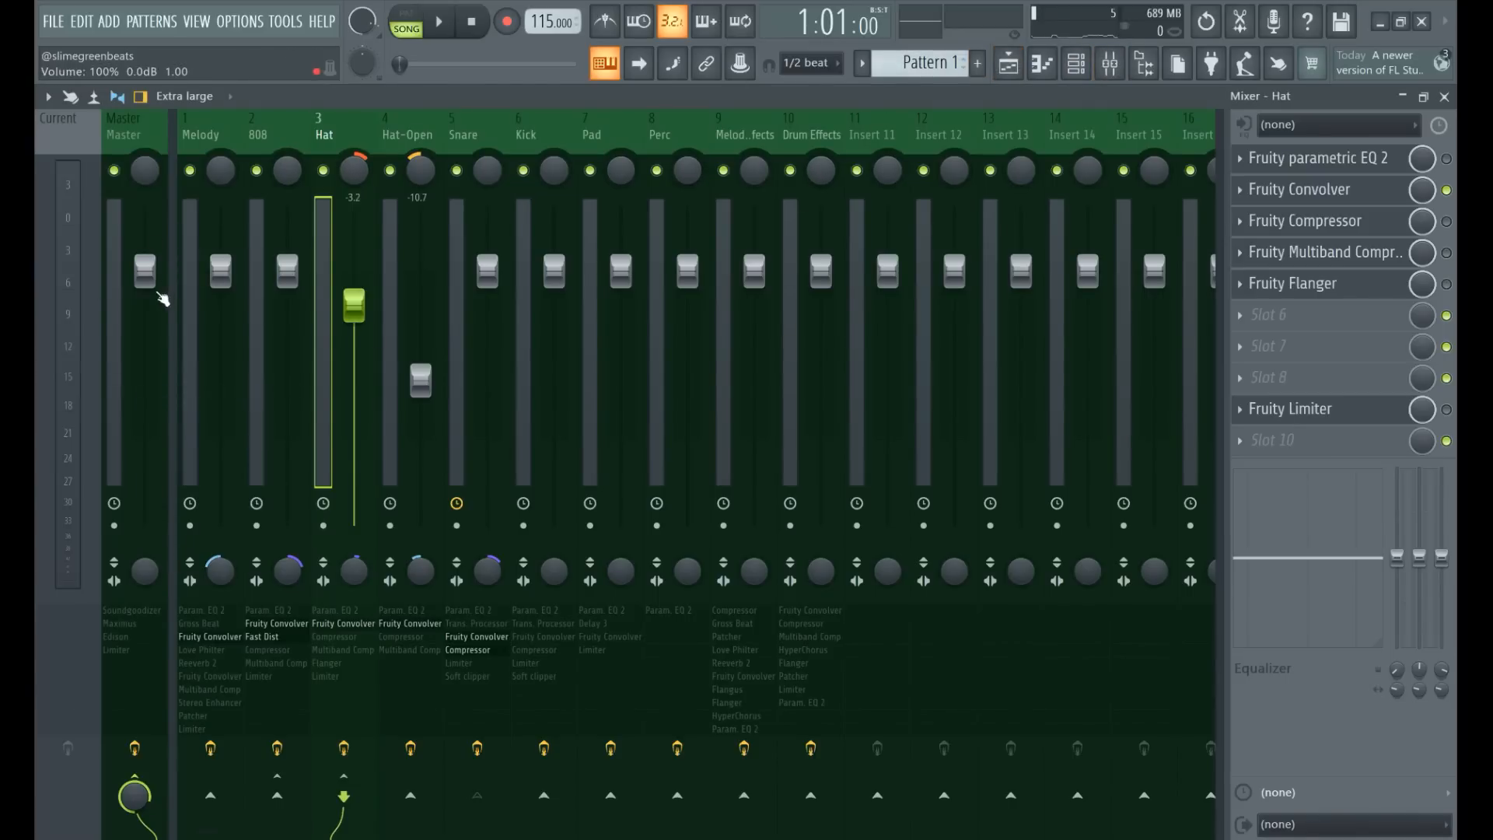
pyautogui.click(1008, 68)
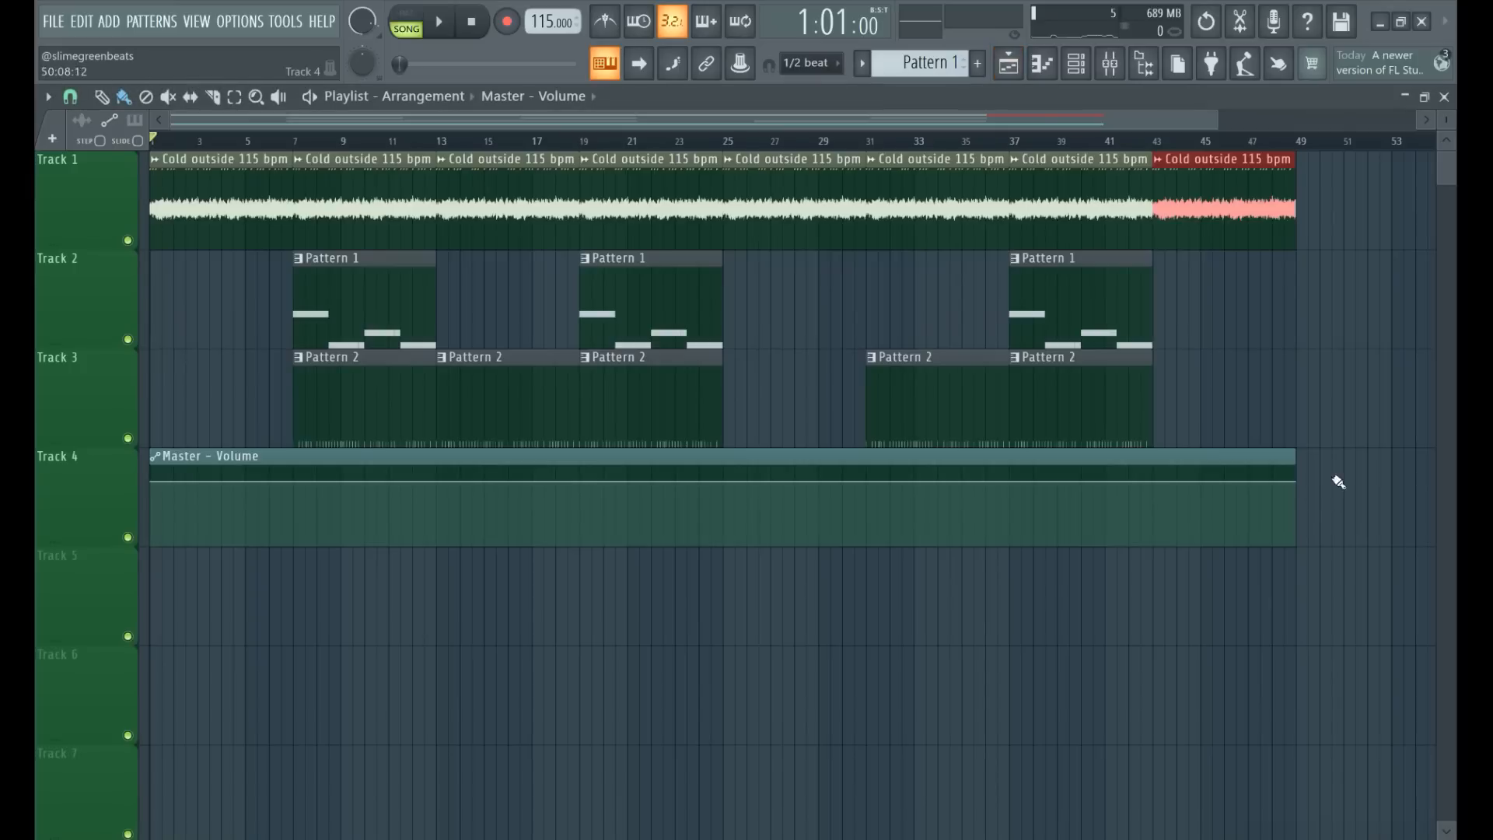
# Add a Master - Volume automation point at bar 43 and give it the value copied from the clip's end point.
pyautogui.rightClick(1297, 483)
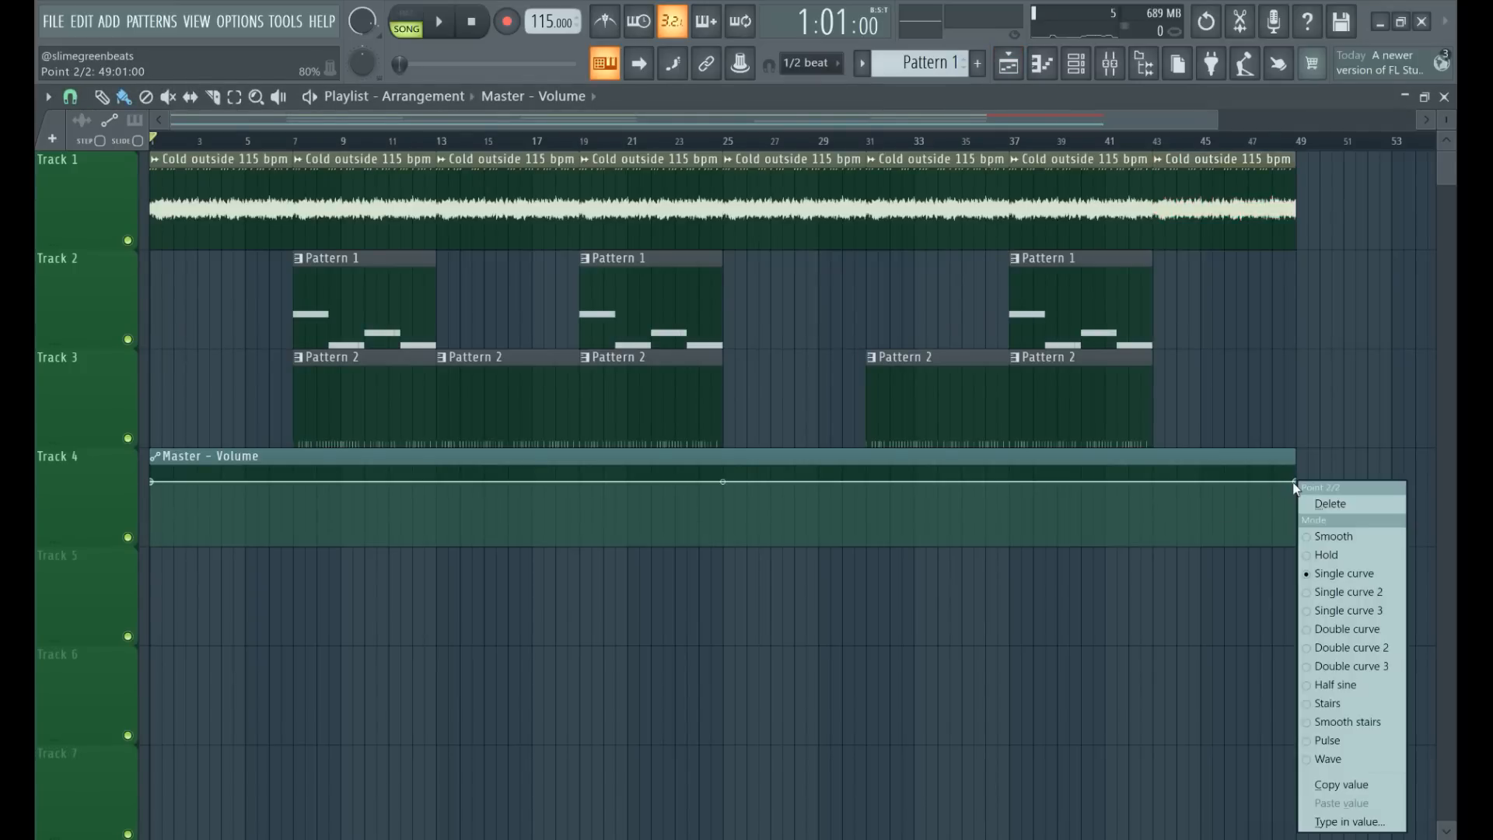
pyautogui.click(1364, 790)
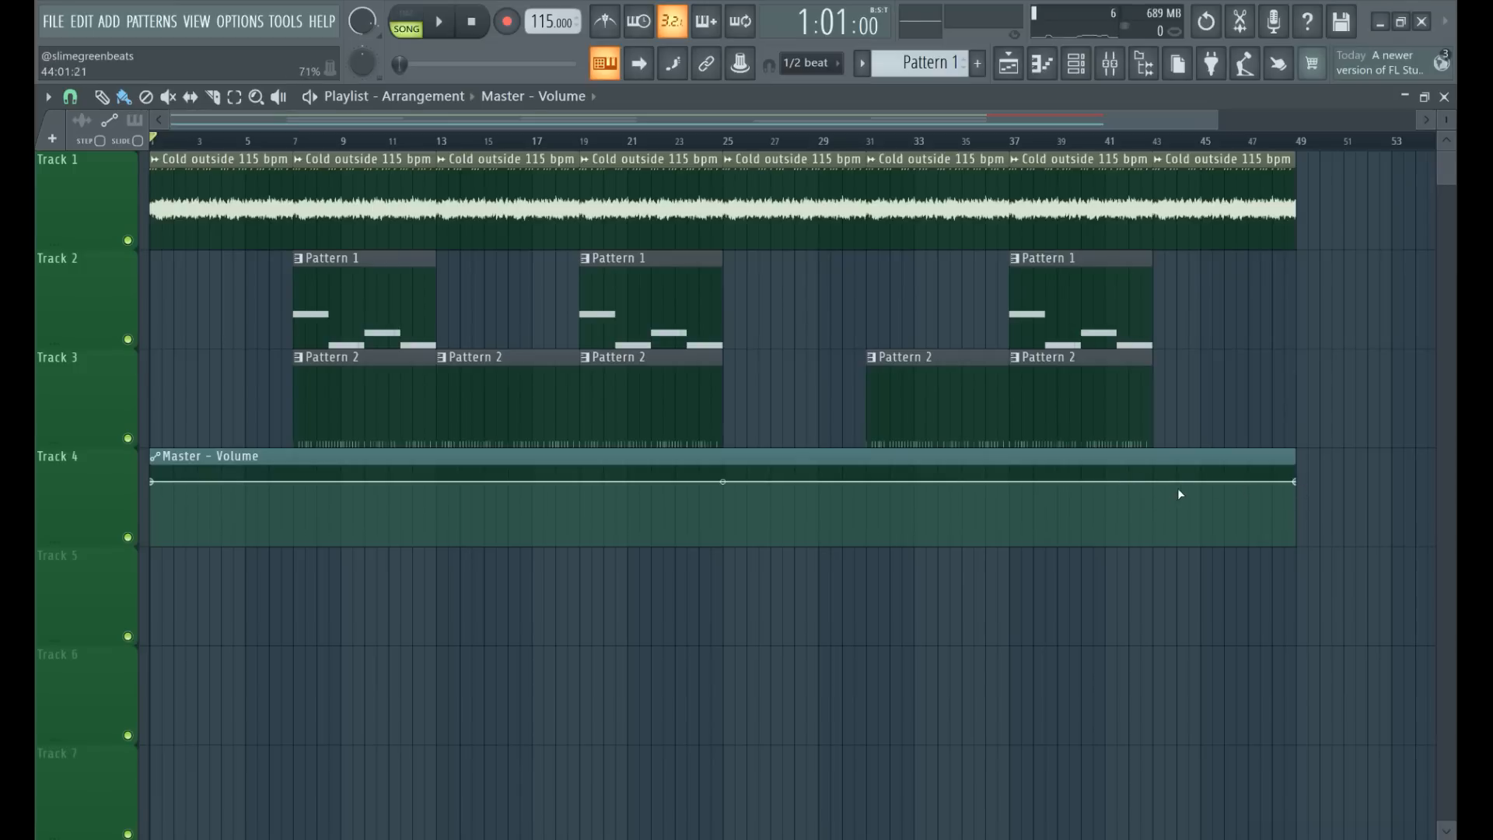
pyautogui.scroll(5, 1175, 492)
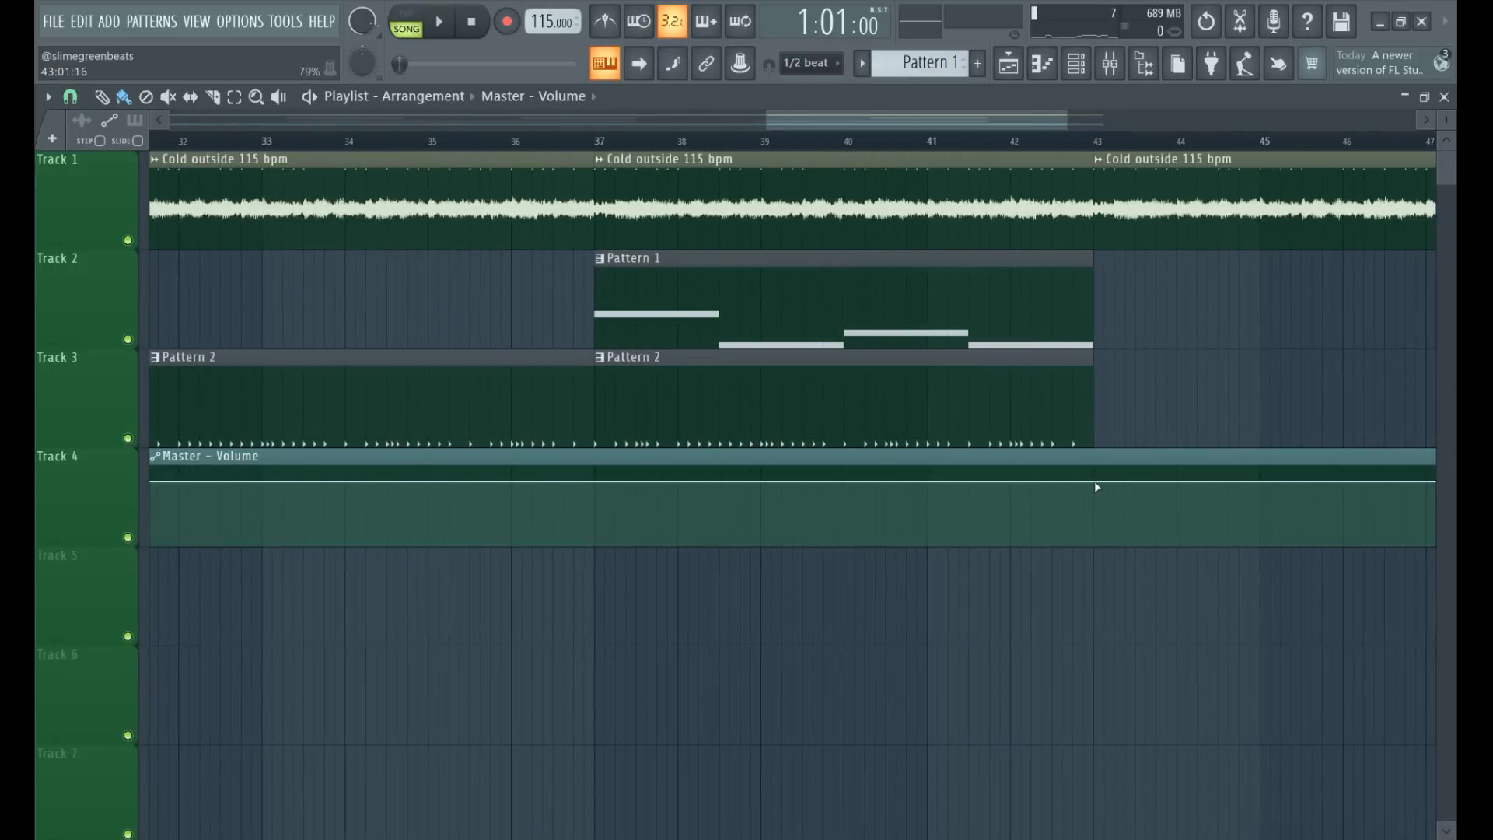
pyautogui.click(1090, 479)
pyautogui.rightClick(1097, 481)
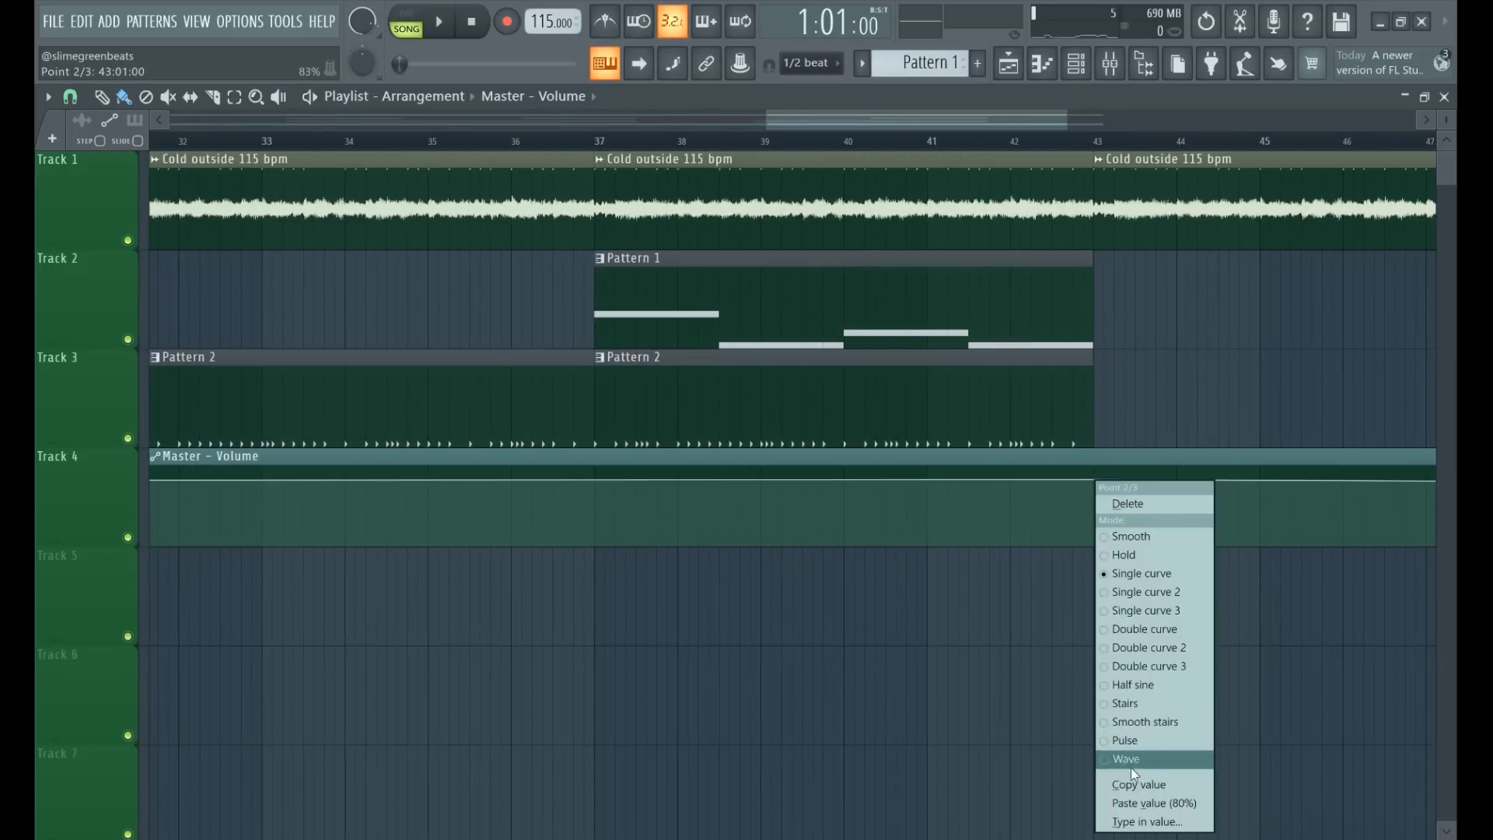
pyautogui.click(1140, 798)
# Lower the last Master - Volume automation point to the minimum so the song fades out from bar 43.
pyautogui.moveTo(1055, 121); pyautogui.dragTo(1219, 138)
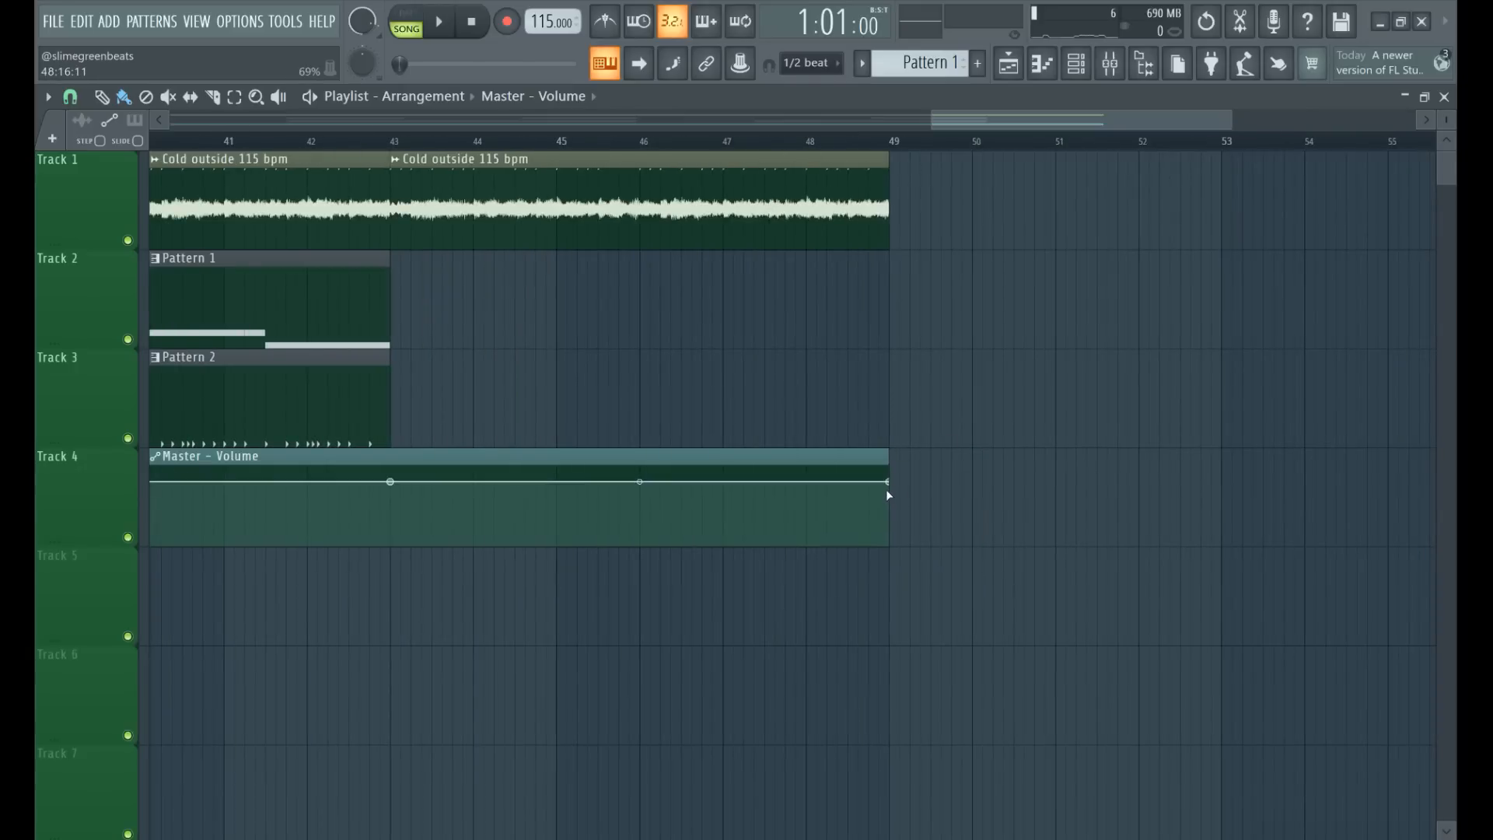
pyautogui.moveTo(888, 484); pyautogui.dragTo(887, 561)
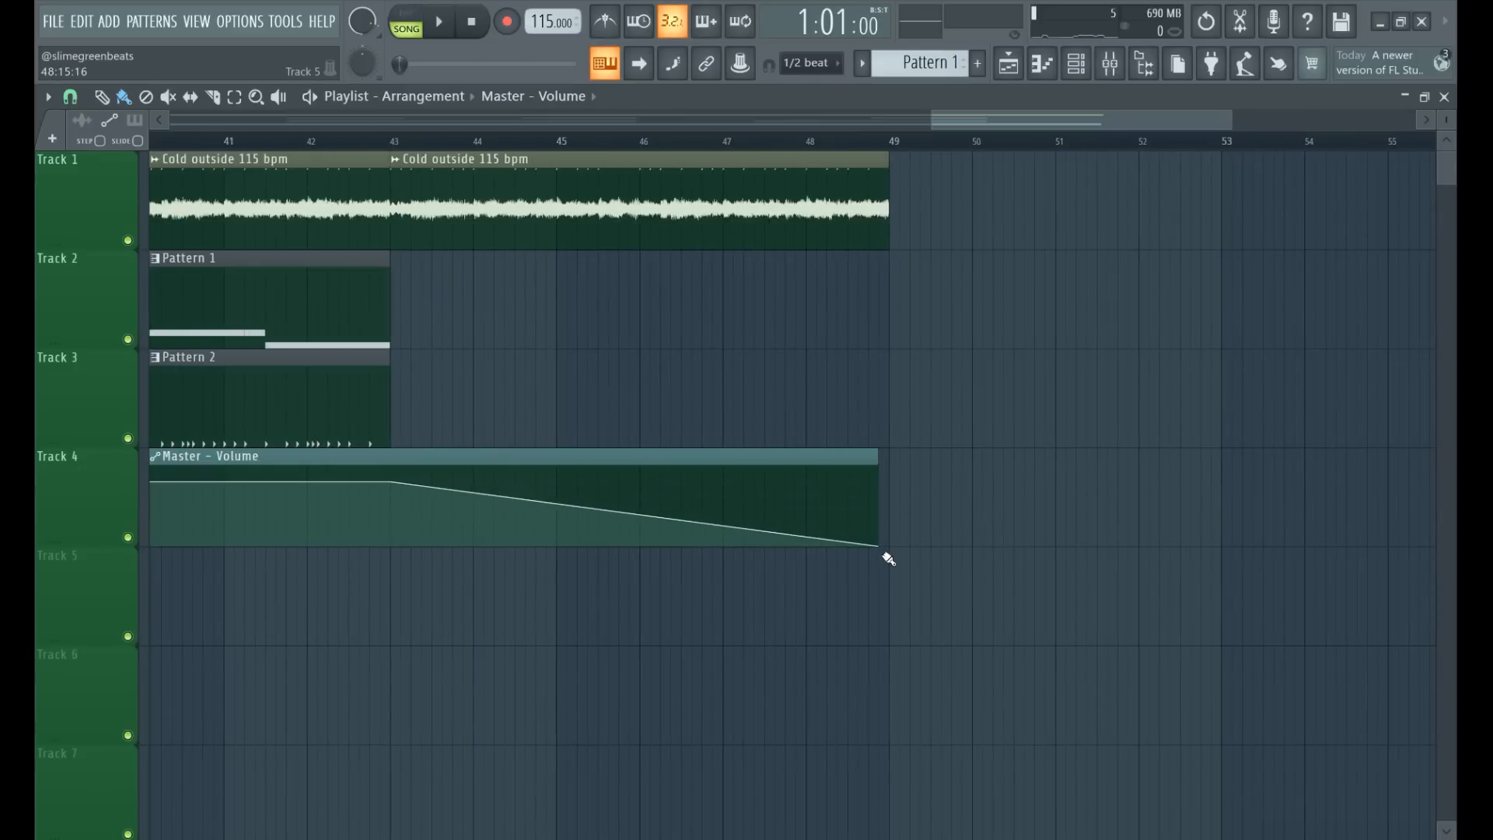
# Extend the Master - Volume clip and its last point to 49:09:00, and bow the fade-out curve upward with about 16% tension.
pyautogui.moveTo(879, 453); pyautogui.dragTo(931, 453)
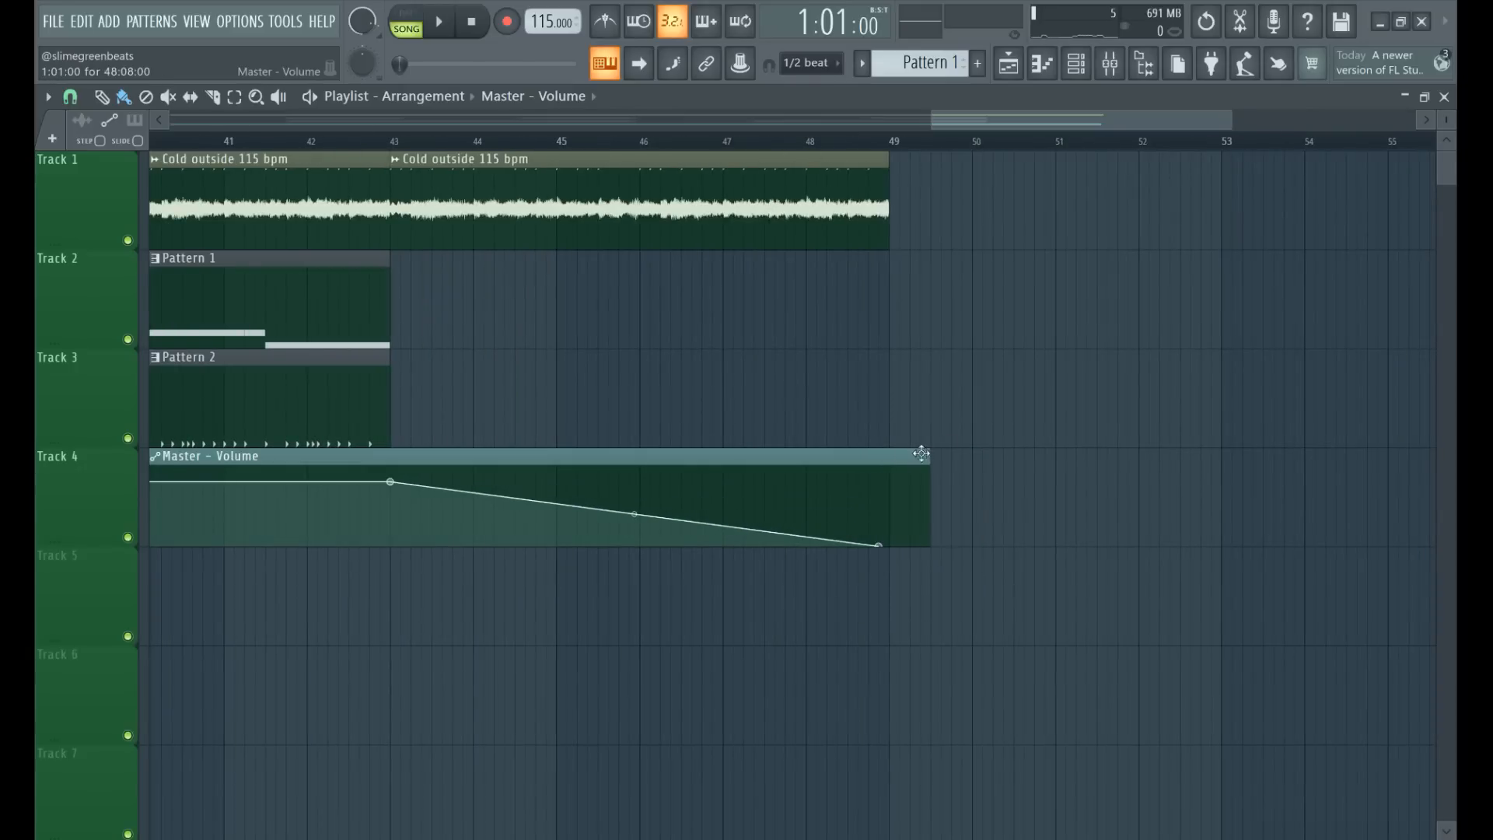
pyautogui.moveTo(883, 546); pyautogui.dragTo(940, 566)
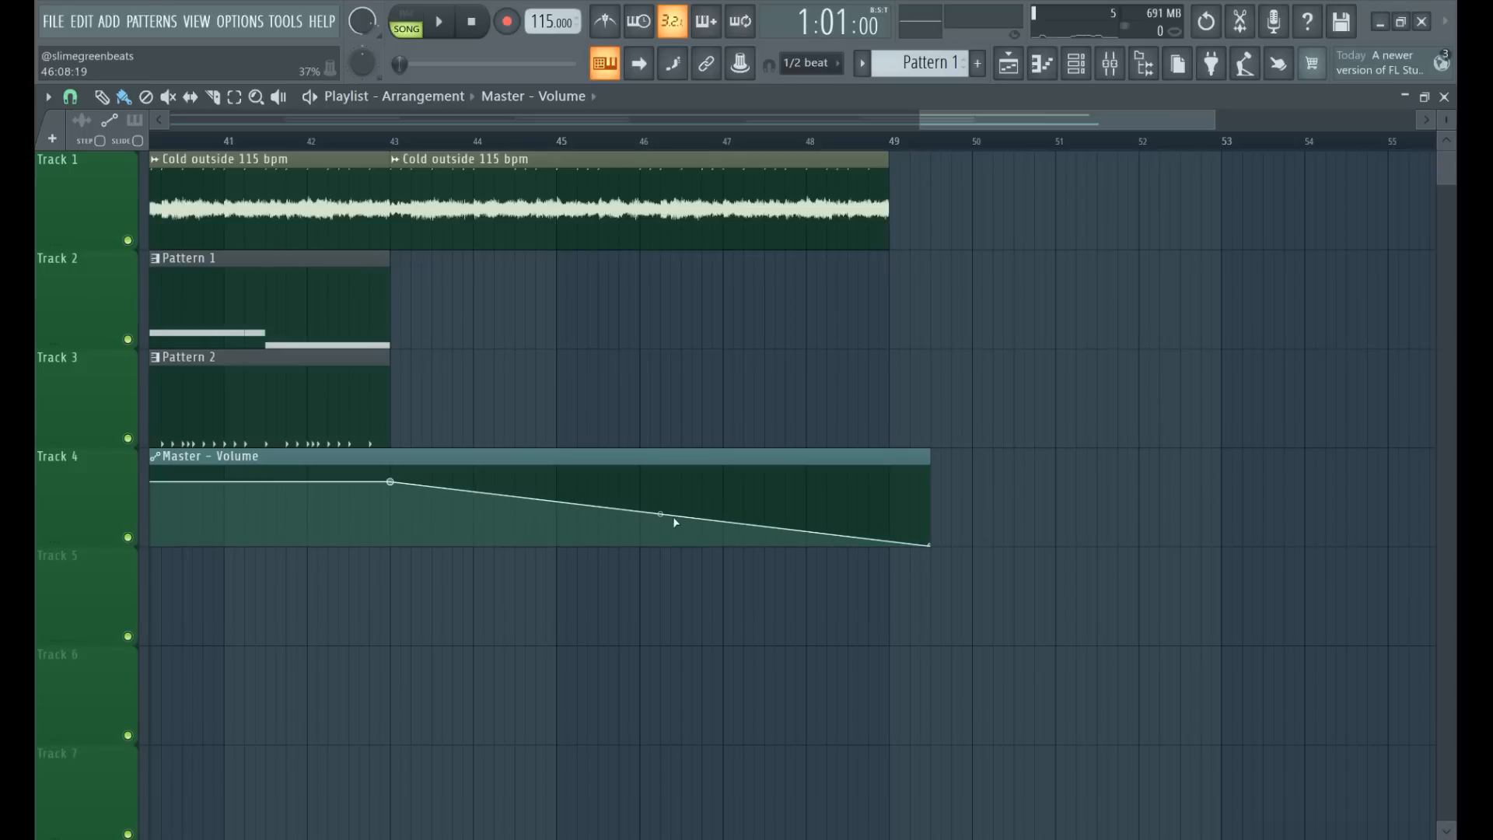
pyautogui.moveTo(660, 514); pyautogui.dragTo(661, 497)
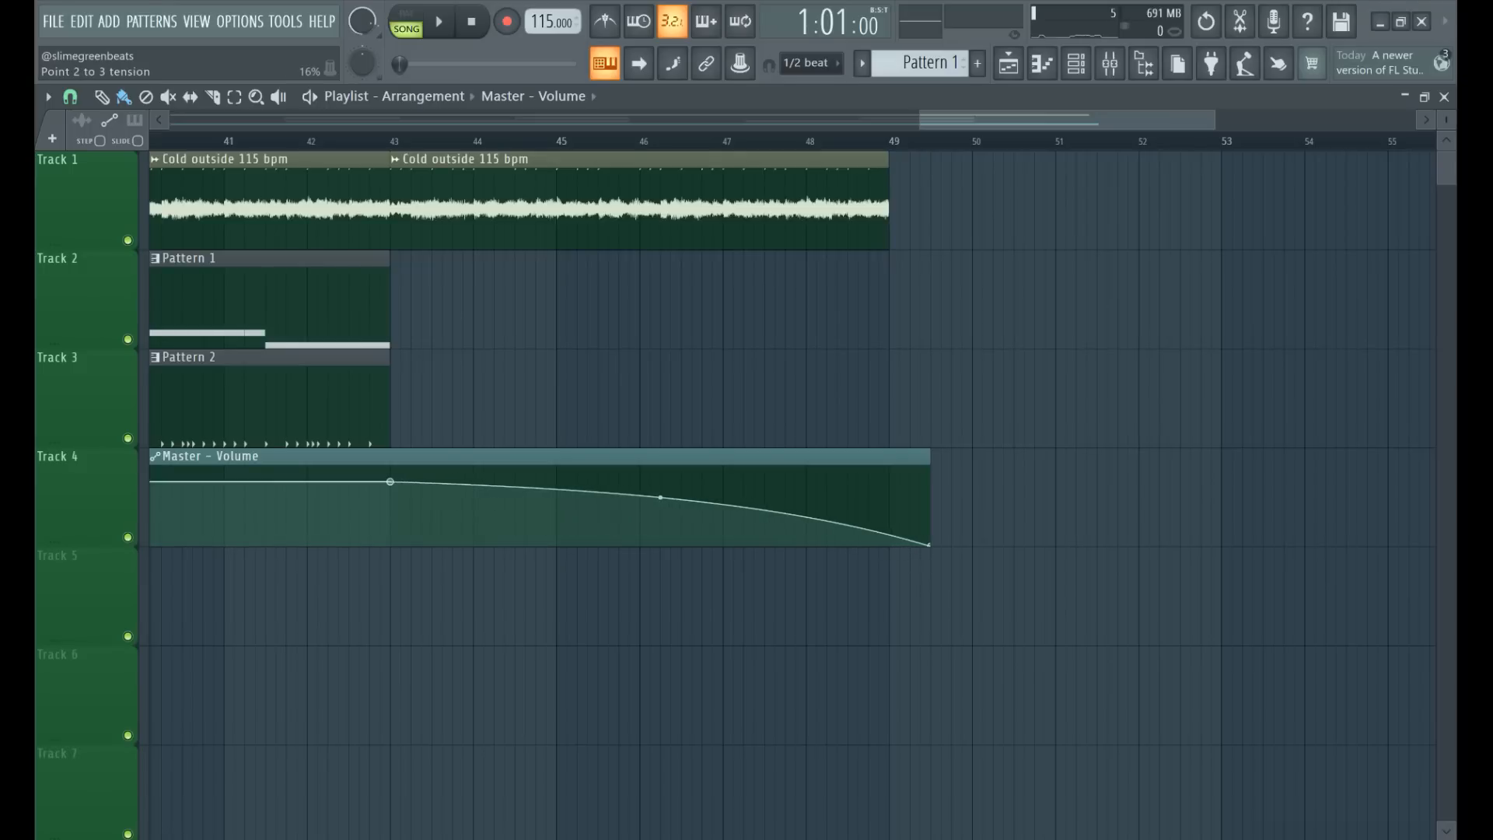
# Play the end of the song from about bar 48 to check the audio against the volume fade.
pyautogui.moveTo(897, 120); pyautogui.dragTo(999, 175)
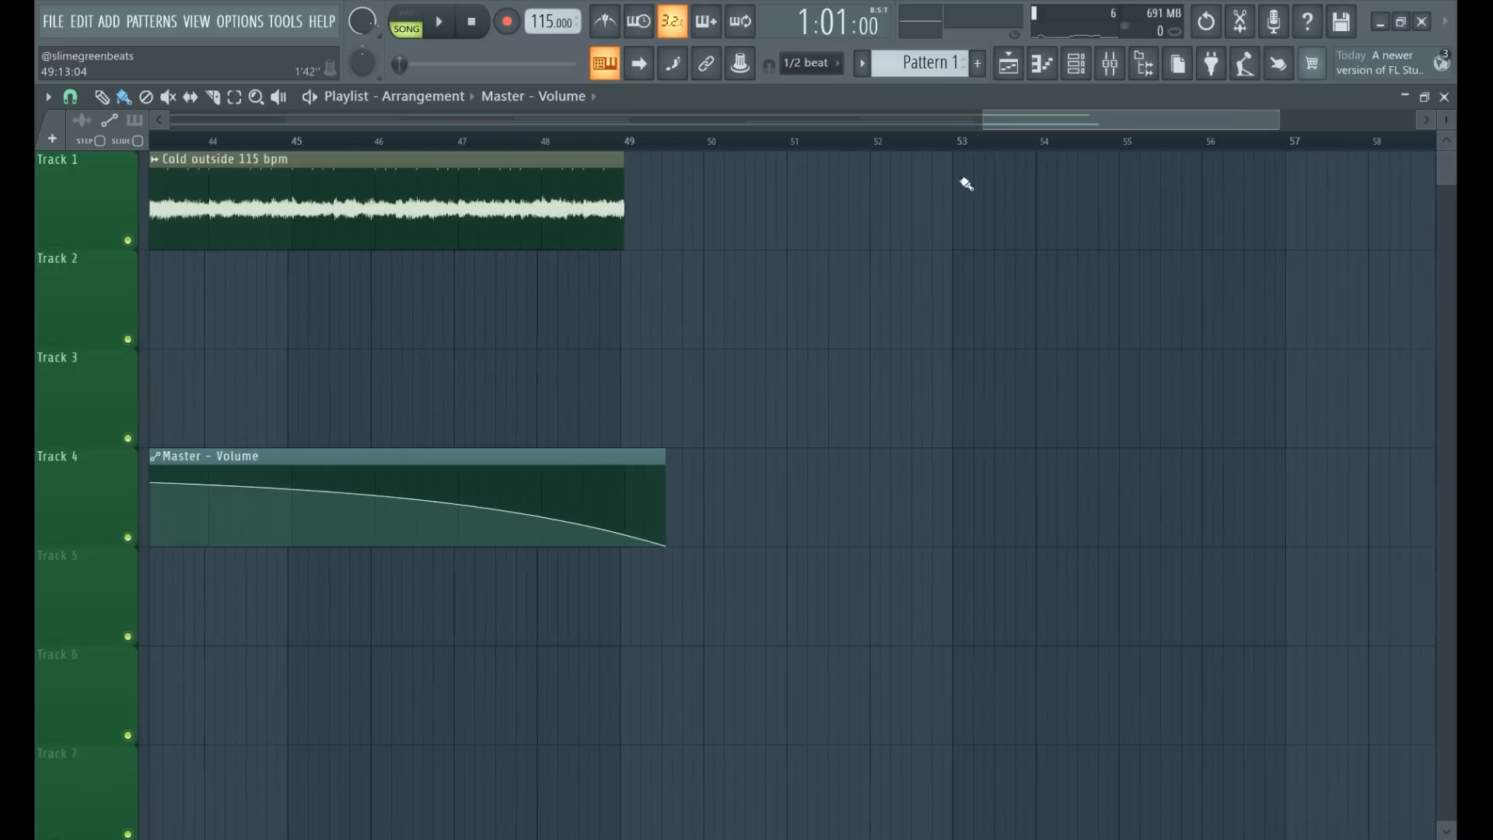
pyautogui.click(605, 142)
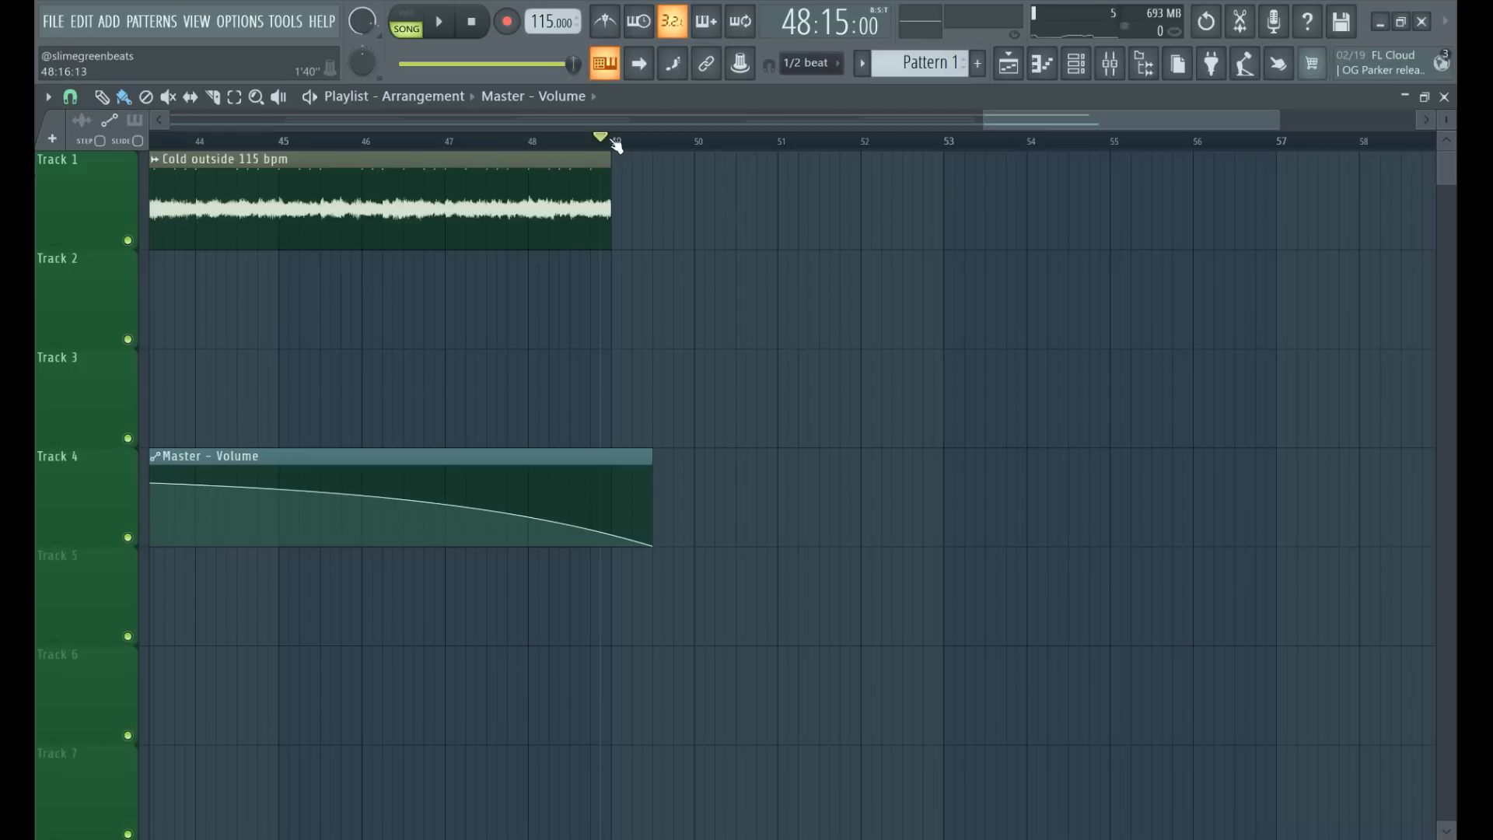
pyautogui.moveTo(603, 140)
pyautogui.mouseDown()
pyautogui.moveTo(655, 165)
pyautogui.moveTo(599, 151)
pyautogui.mouseUp()
pyautogui.press('space')
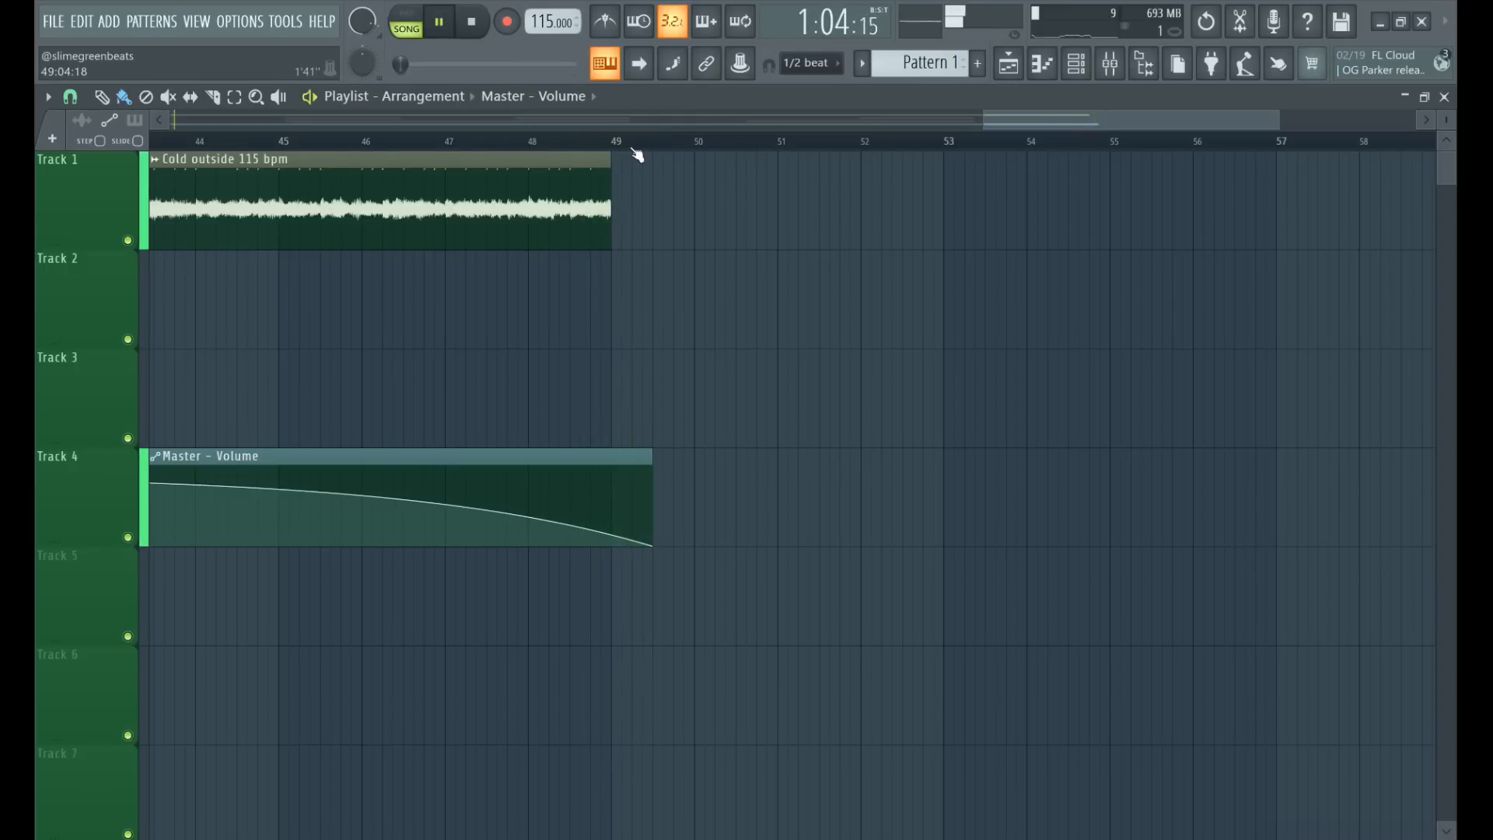
pyautogui.click(533, 141)
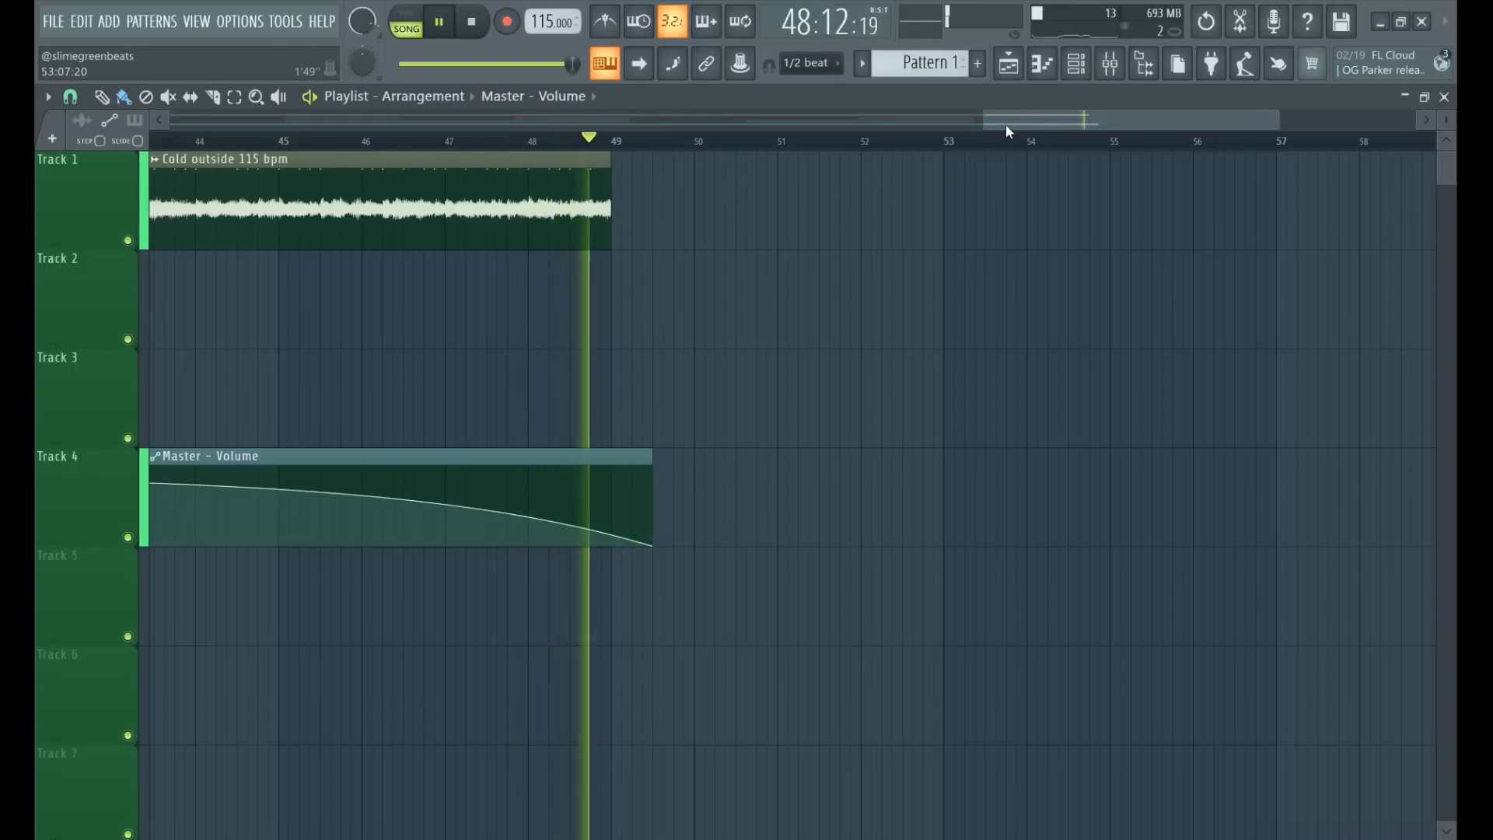
# Play the song from about bar 42 through the whole Master - Volume fade-out, then halt playback.
pyautogui.moveTo(1006, 124); pyautogui.dragTo(820, 124)
pyautogui.click(853, 141)
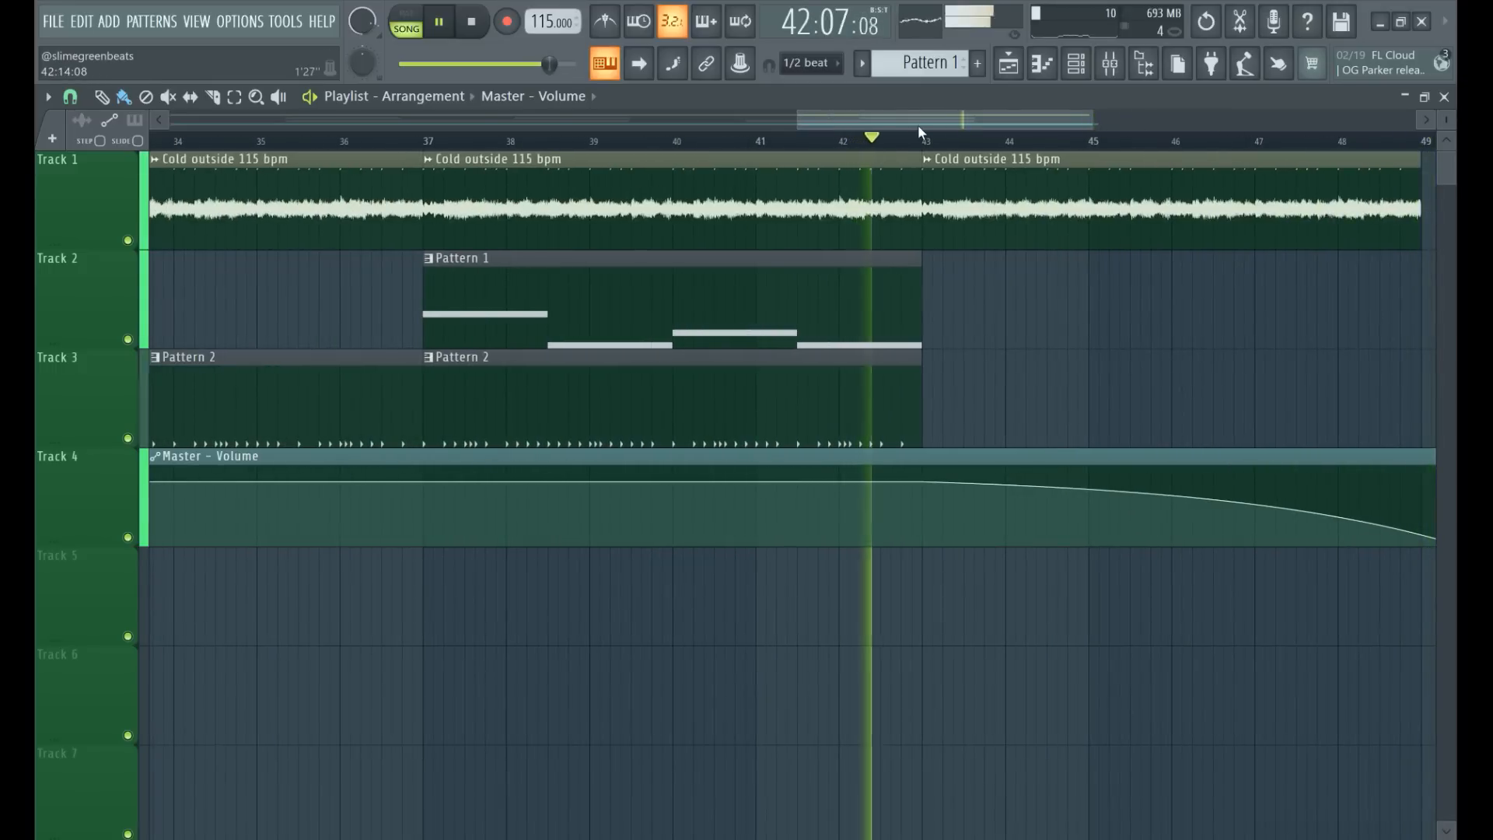
pyautogui.moveTo(924, 124); pyautogui.dragTo(1039, 135)
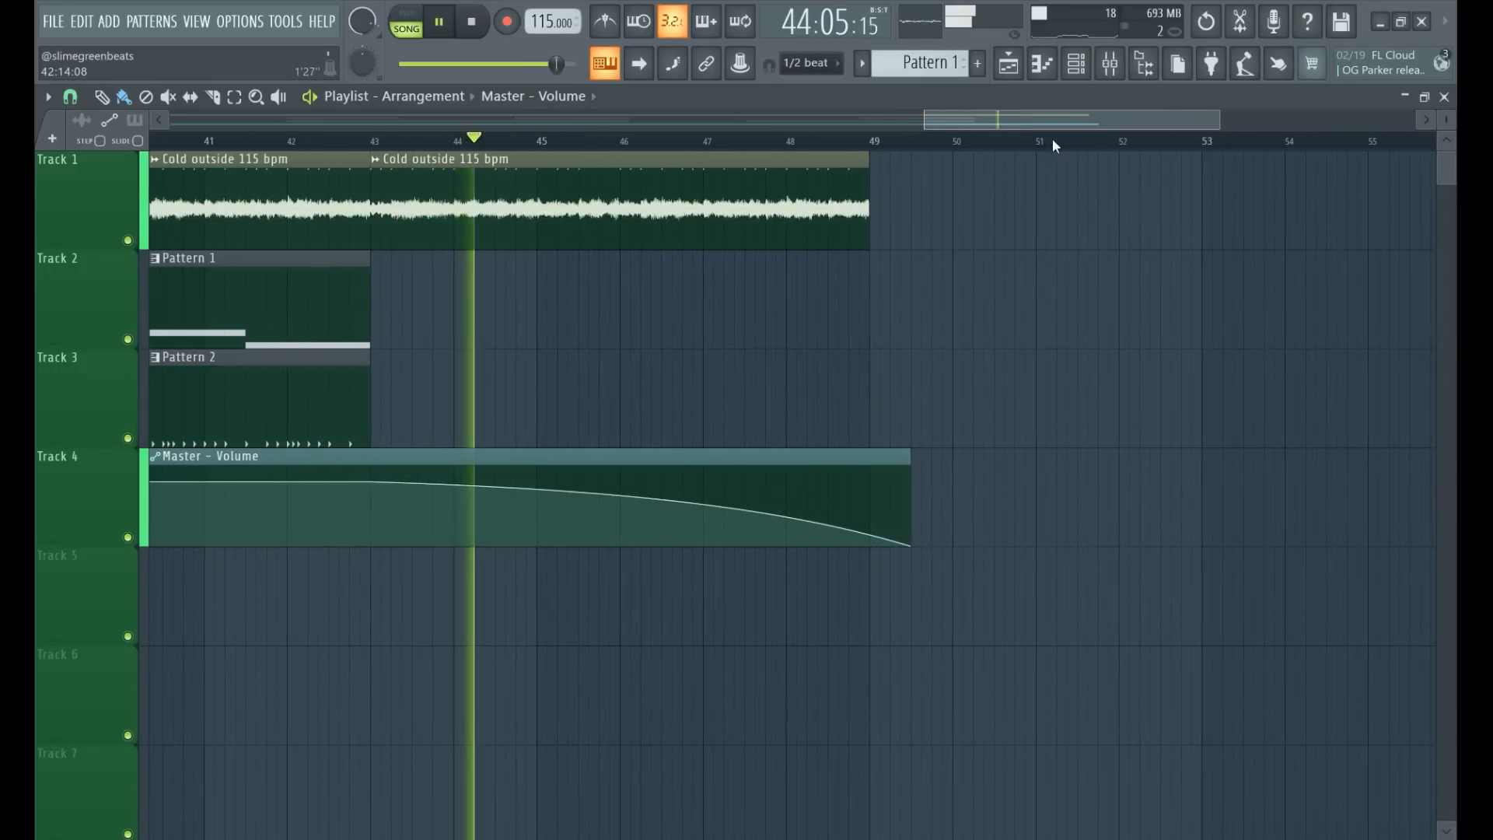
pyautogui.moveTo(879, 544)
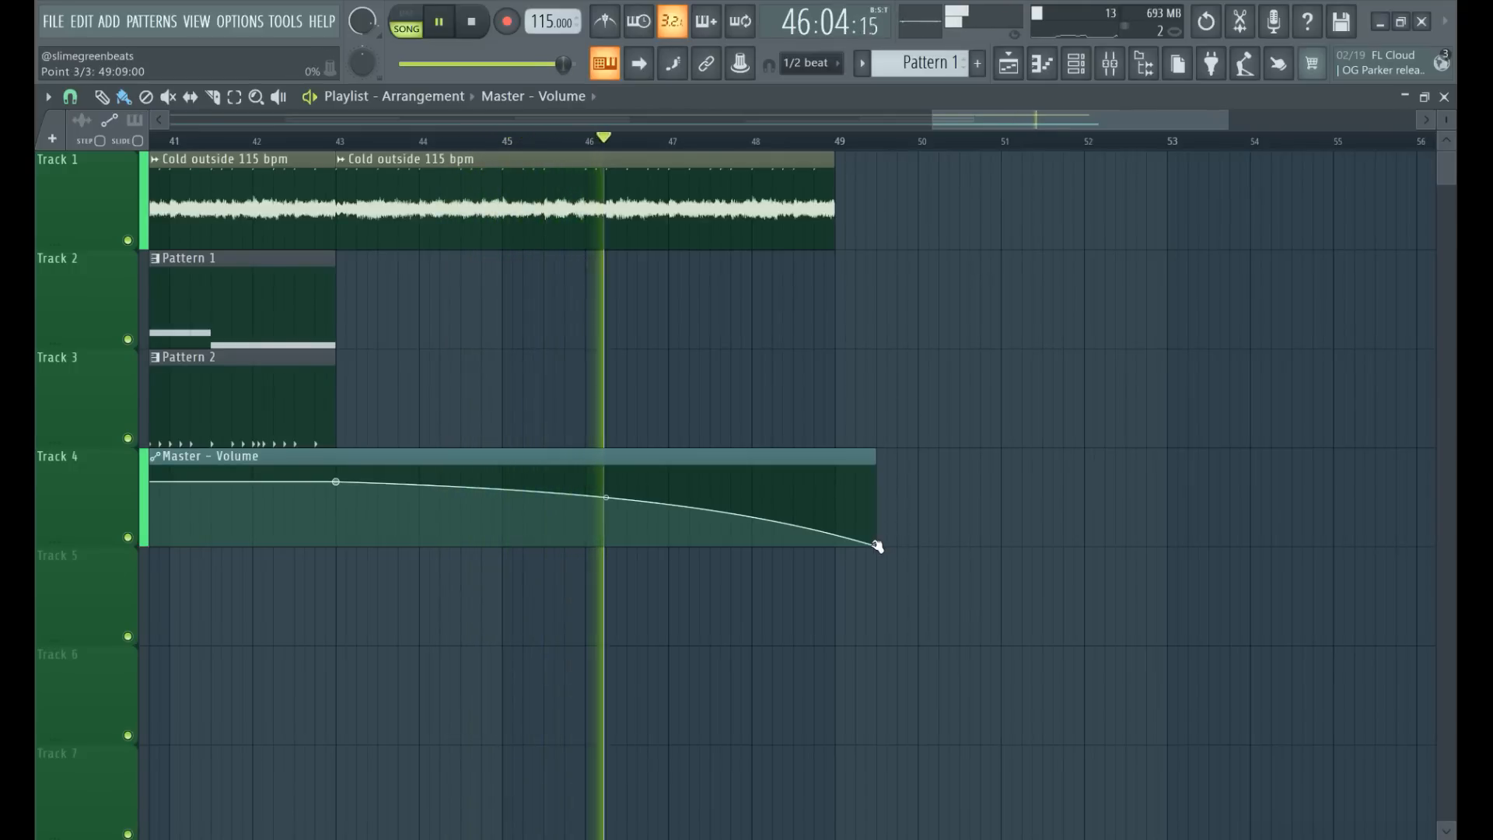
pyautogui.moveTo(932, 119); pyautogui.dragTo(776, 111)
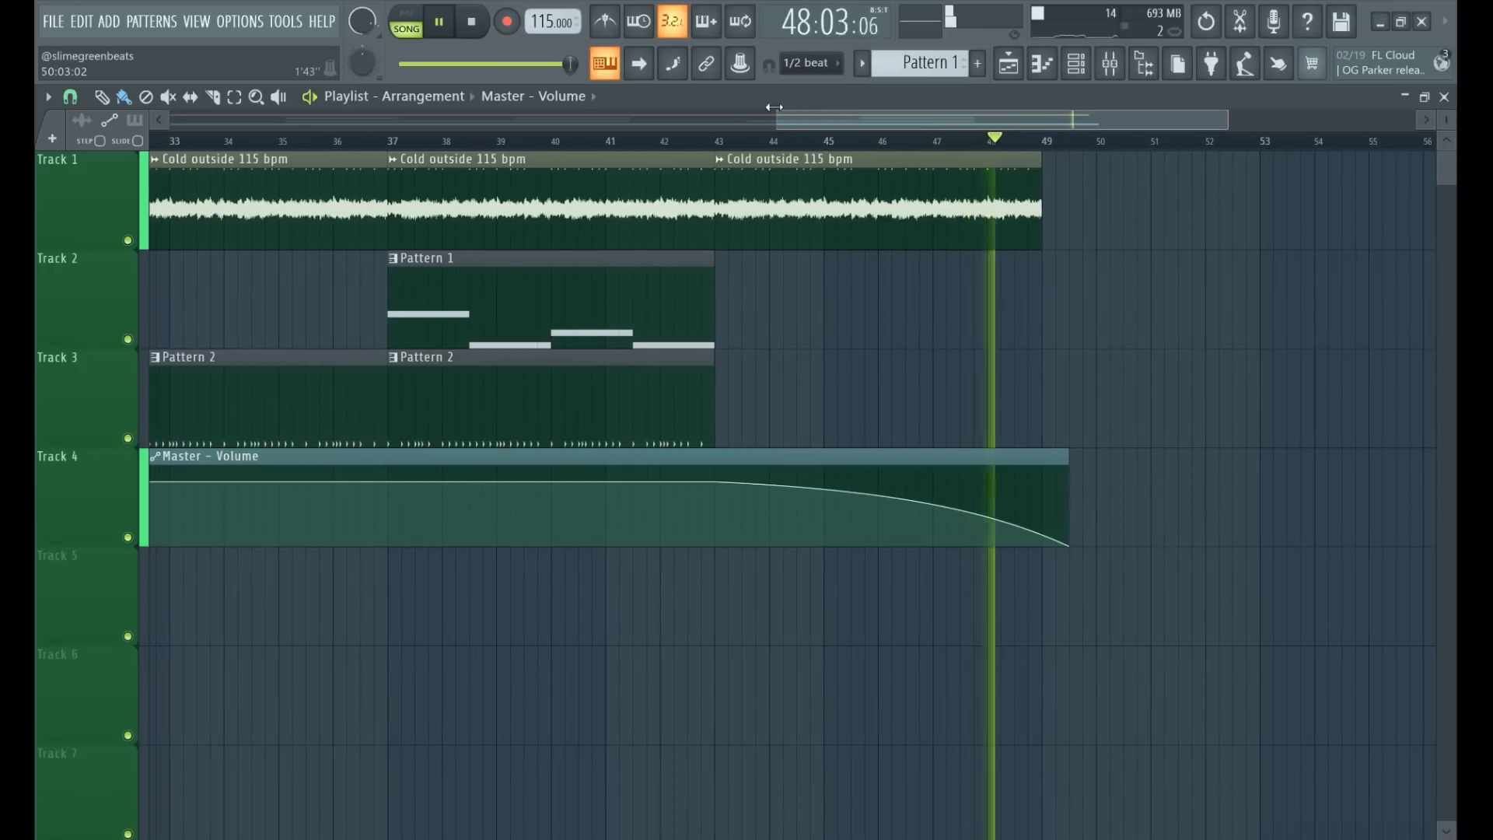
pyautogui.click(447, 24)
# Show the whole arrangement, play it from the song start, and pause in bar 10.
pyautogui.moveTo(776, 118); pyautogui.dragTo(173, 111)
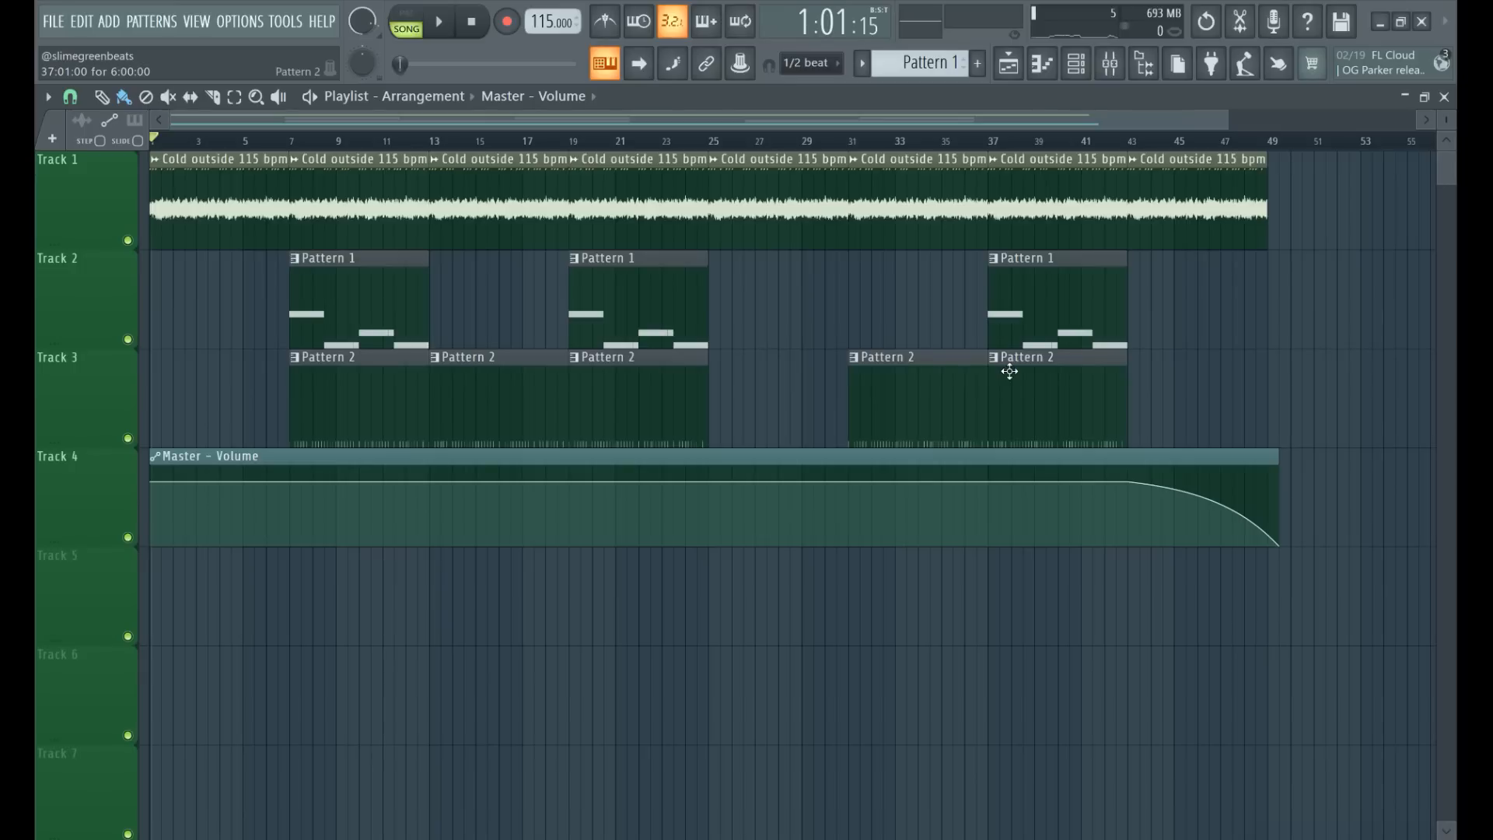
pyautogui.moveTo(174, 143); pyautogui.dragTo(106, 142)
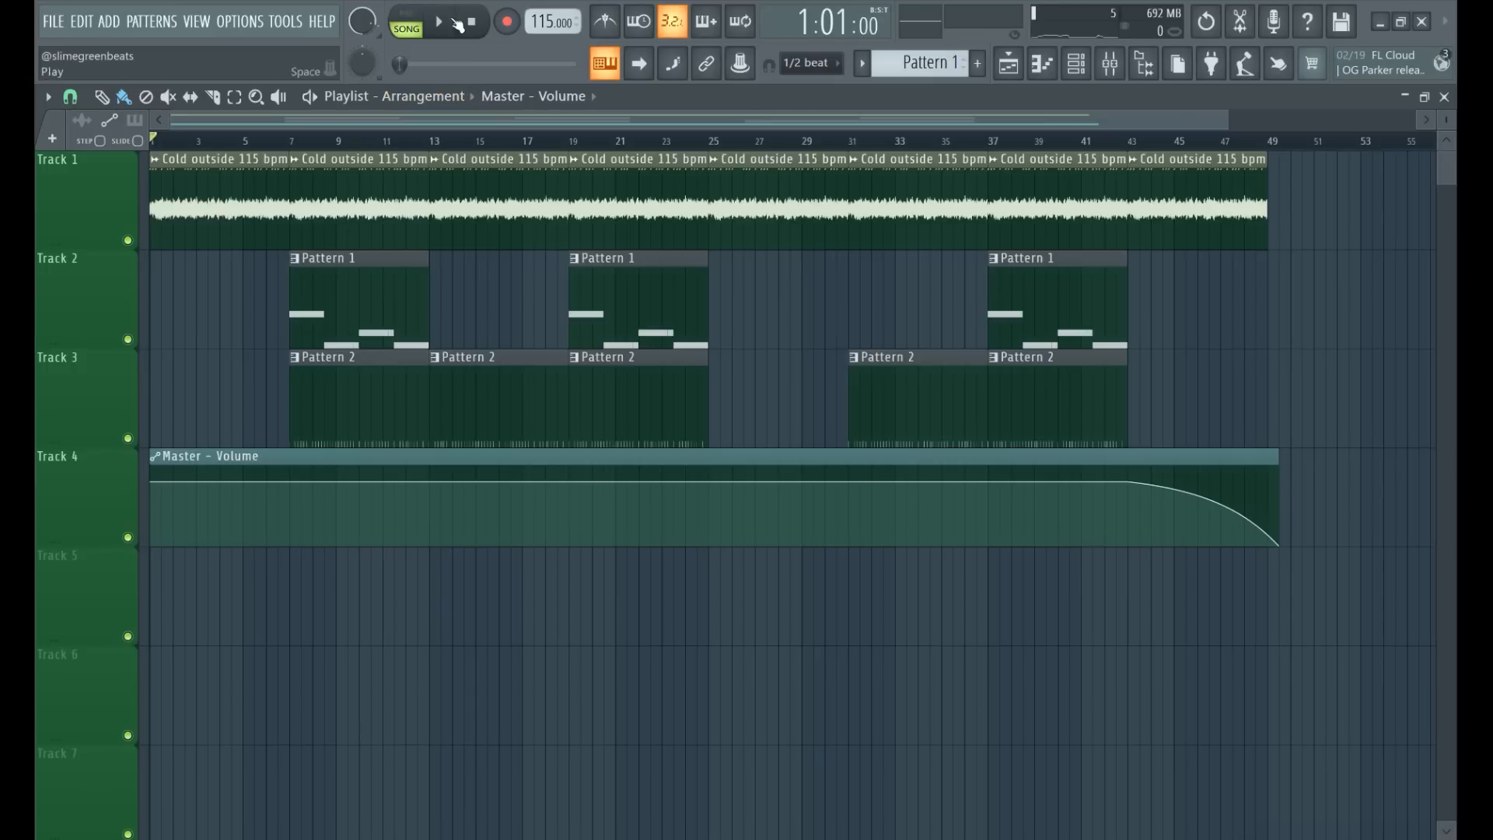
pyautogui.press('space')
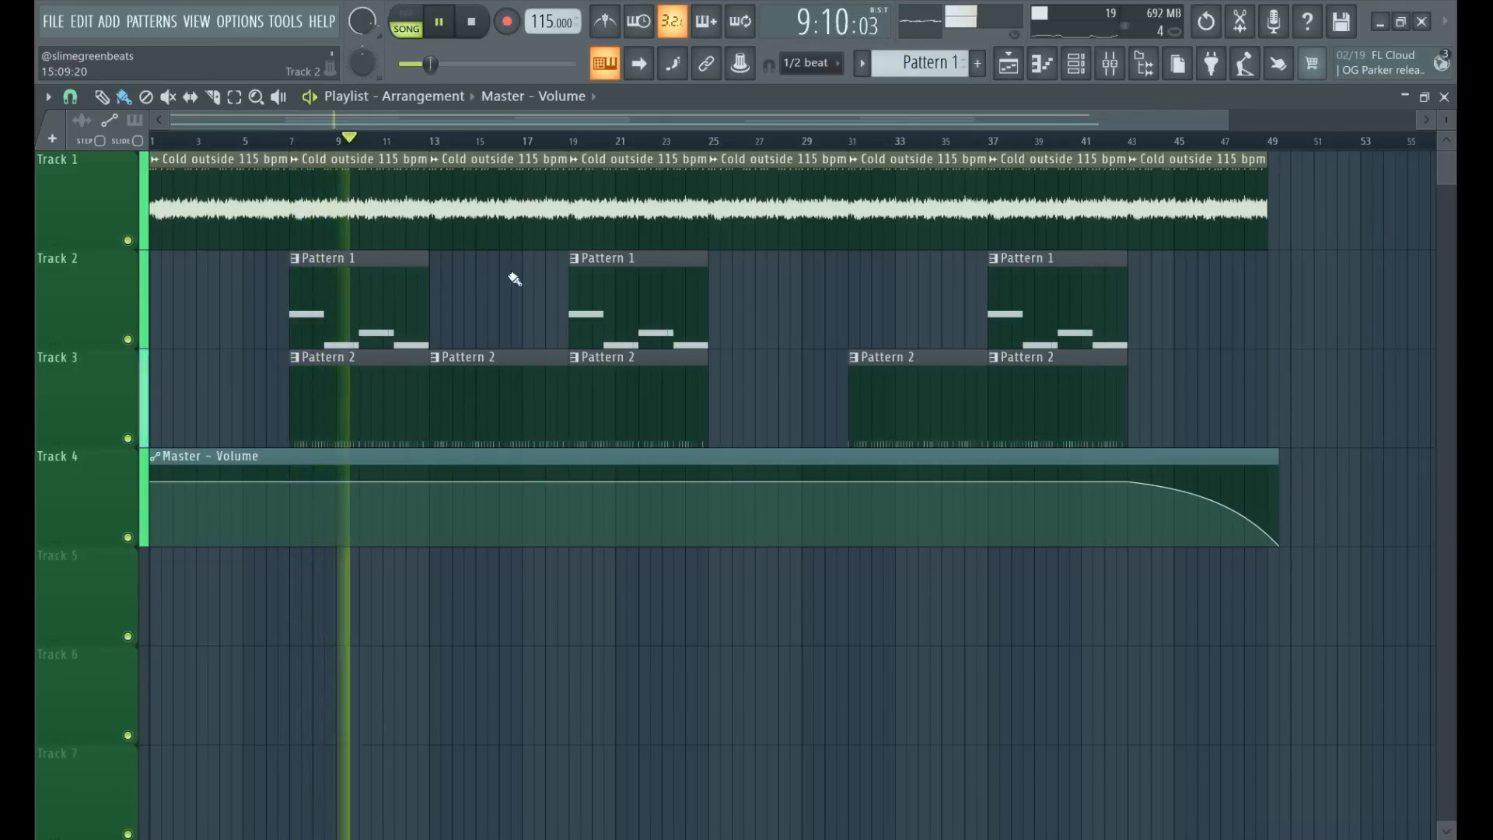
pyautogui.press('space')
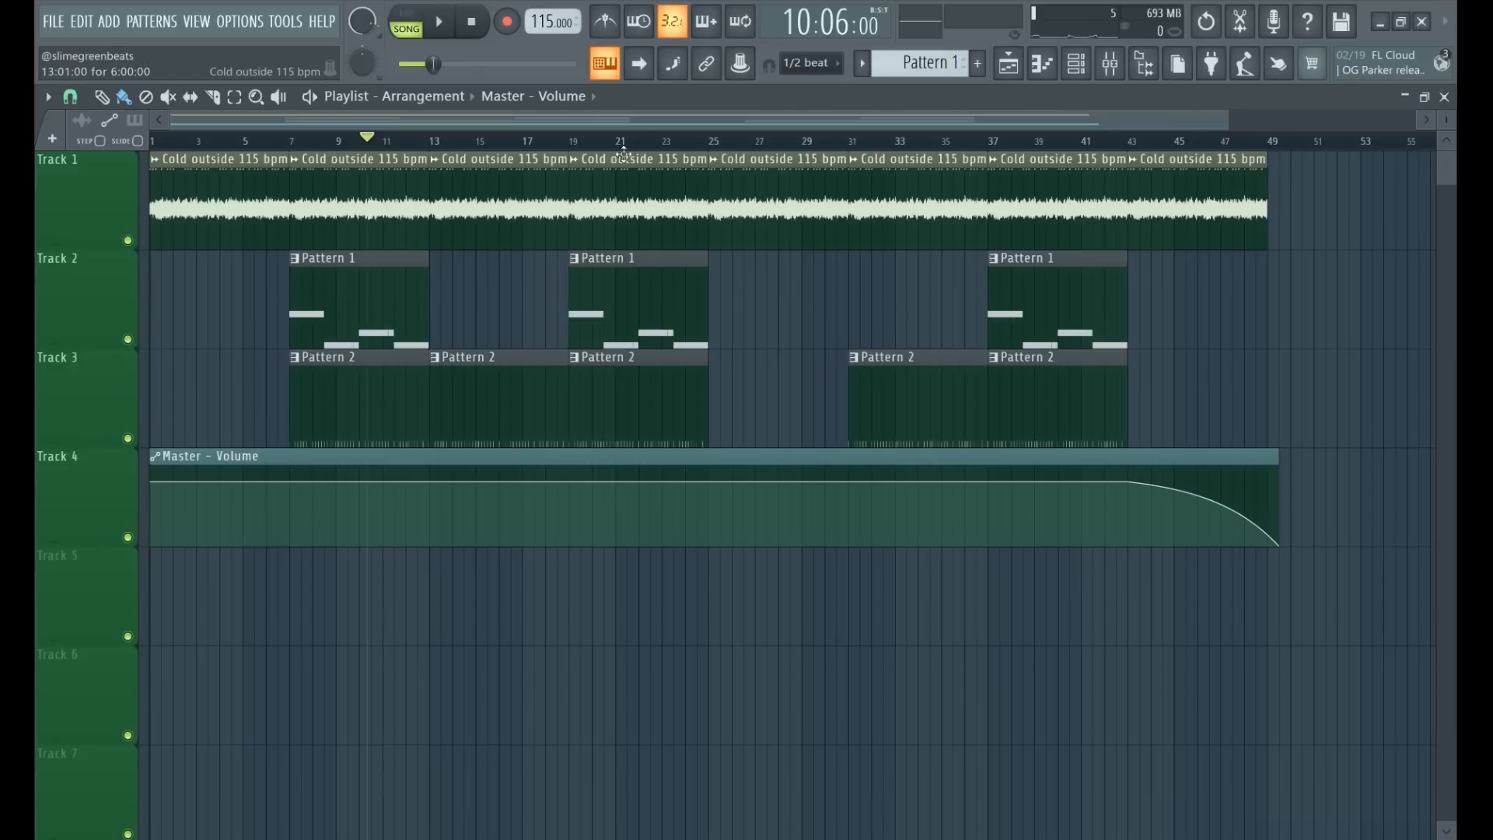
pyautogui.moveTo(1224, 116); pyautogui.dragTo(881, 117)
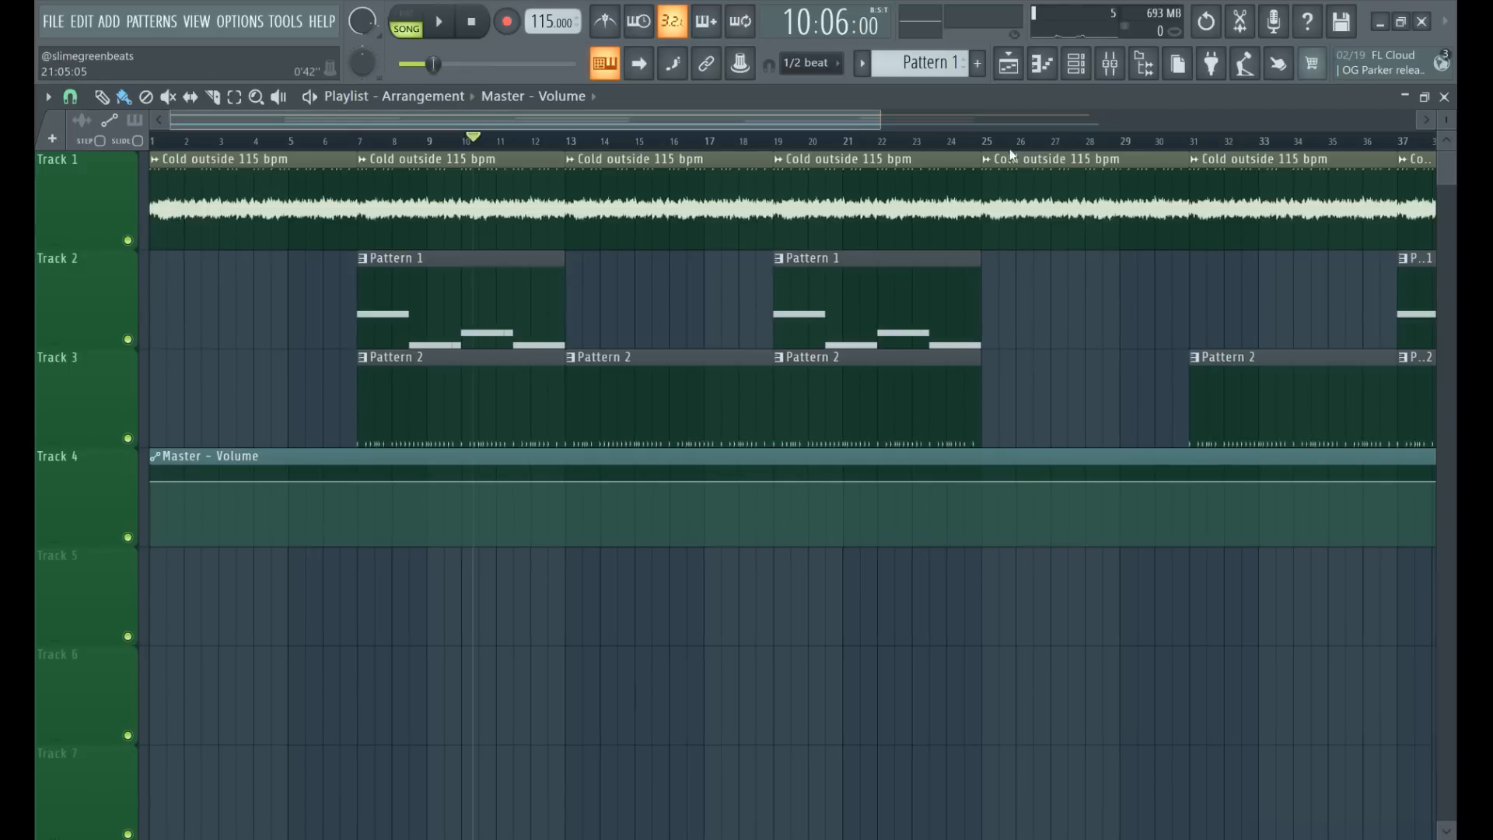
pyautogui.hscroll(5, 923, 129)
pyautogui.hscroll(5, 1132, 188)
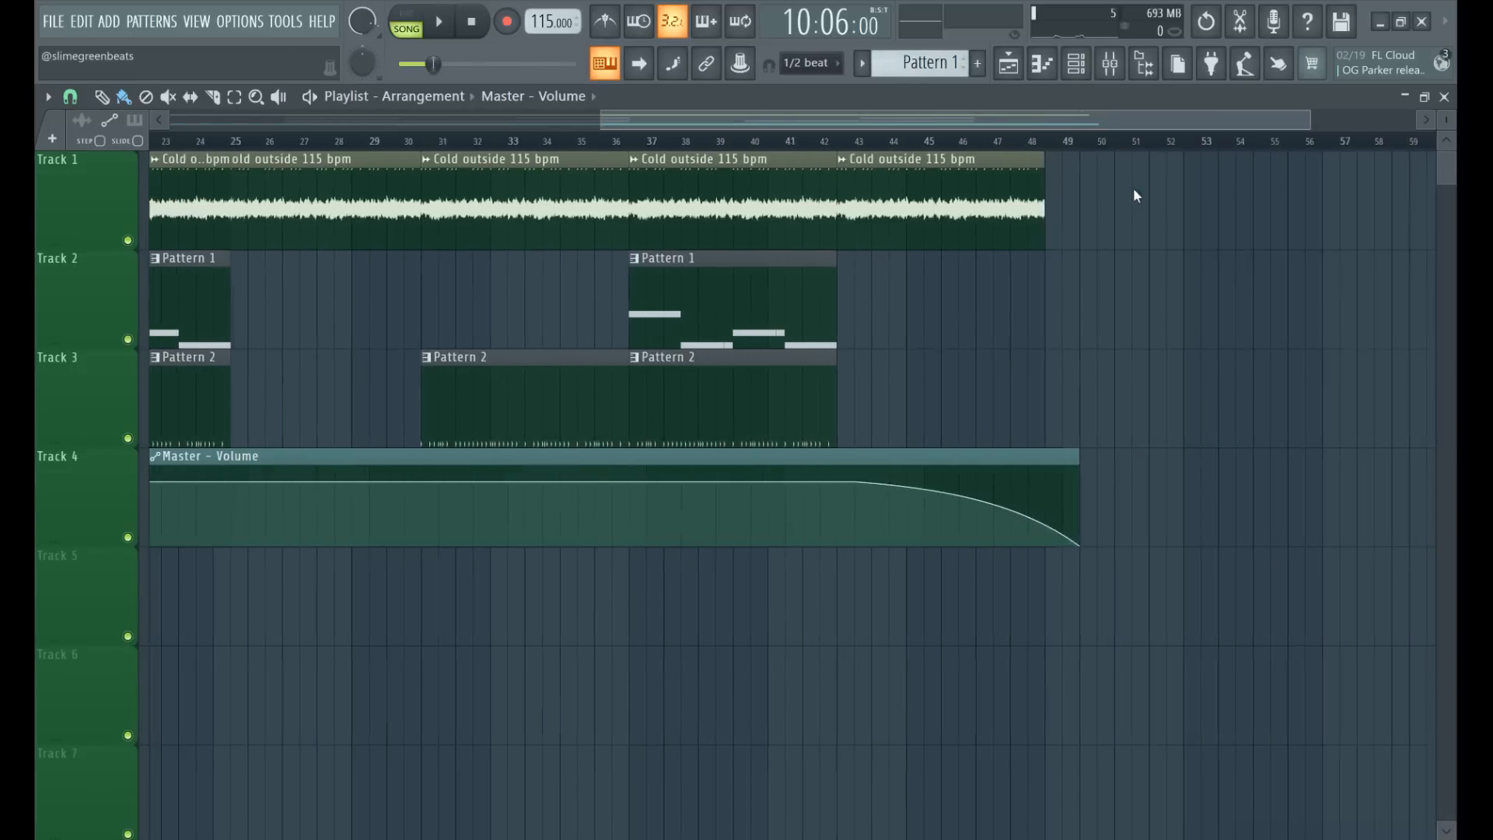